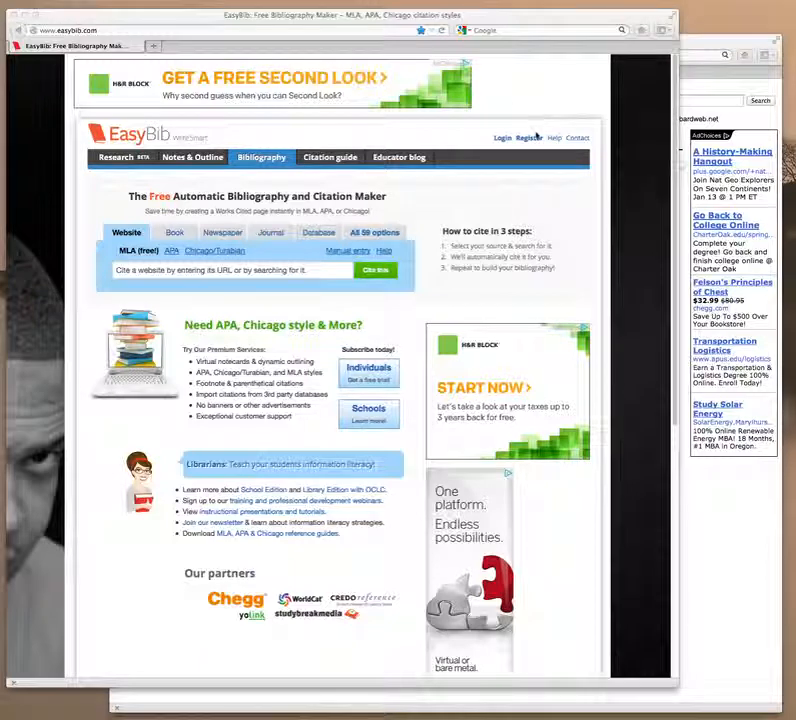
# Open EasyBib registration, enter the coupon code, then go to the log-in page.
pyautogui.click(529, 139)
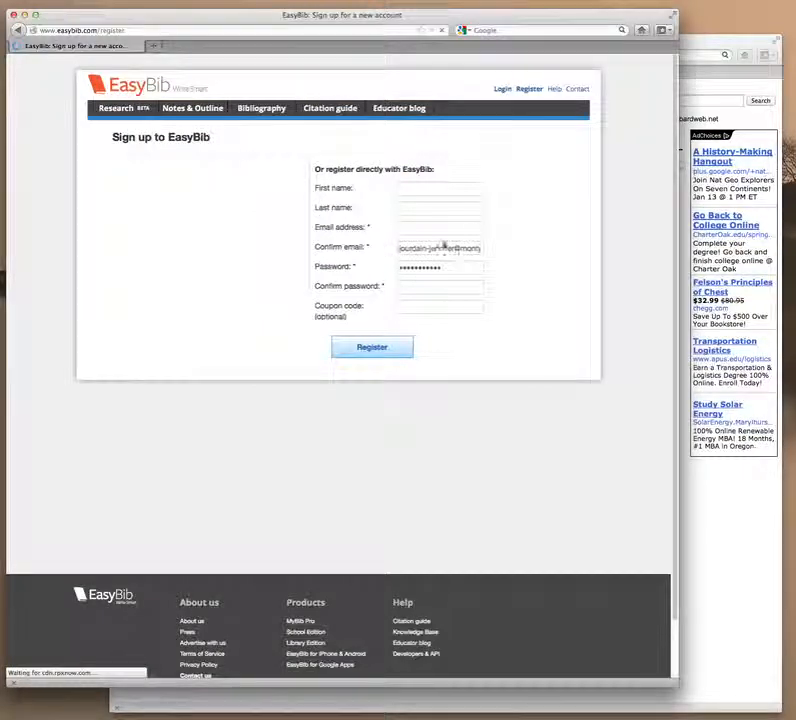
pyautogui.click(425, 307)
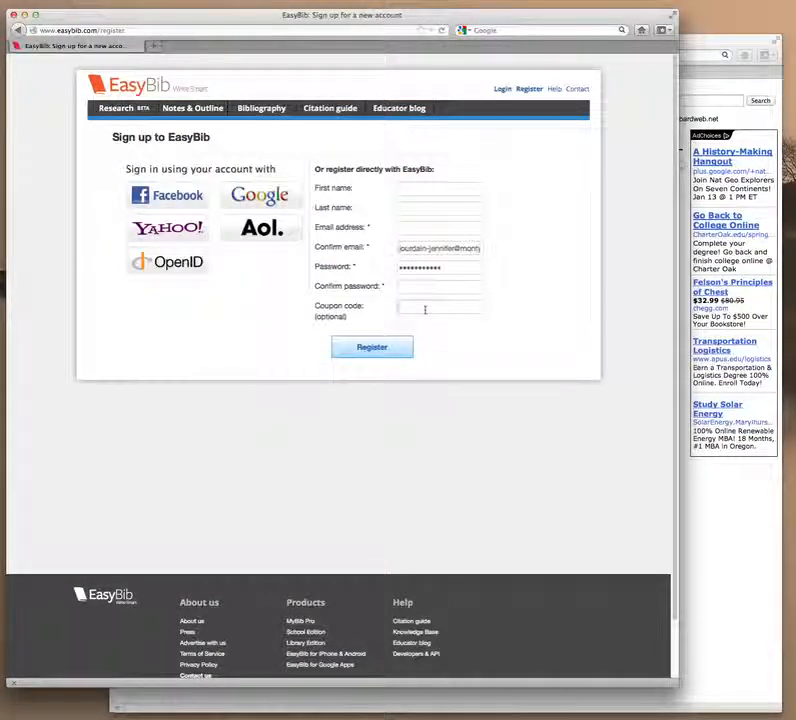
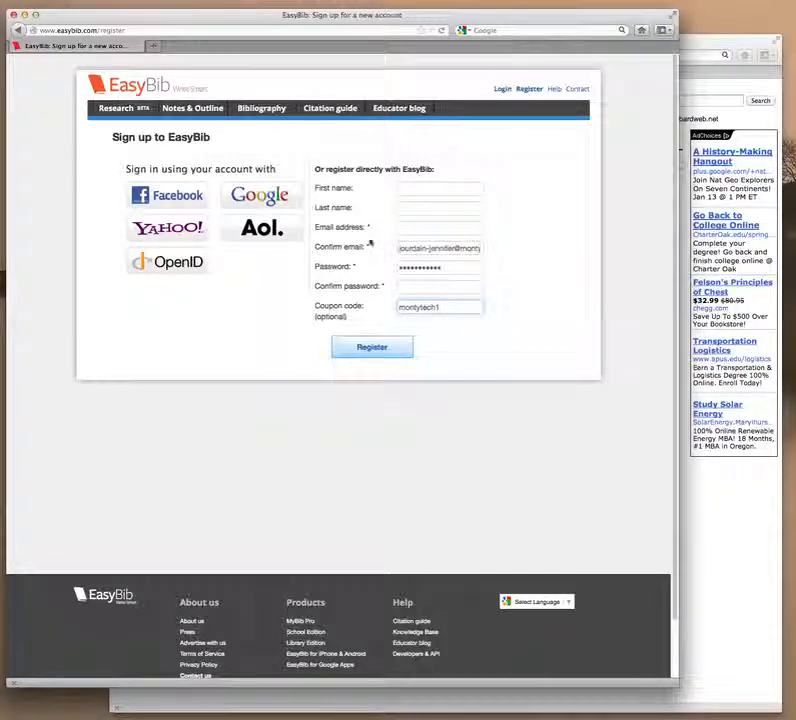
pyautogui.click(502, 89)
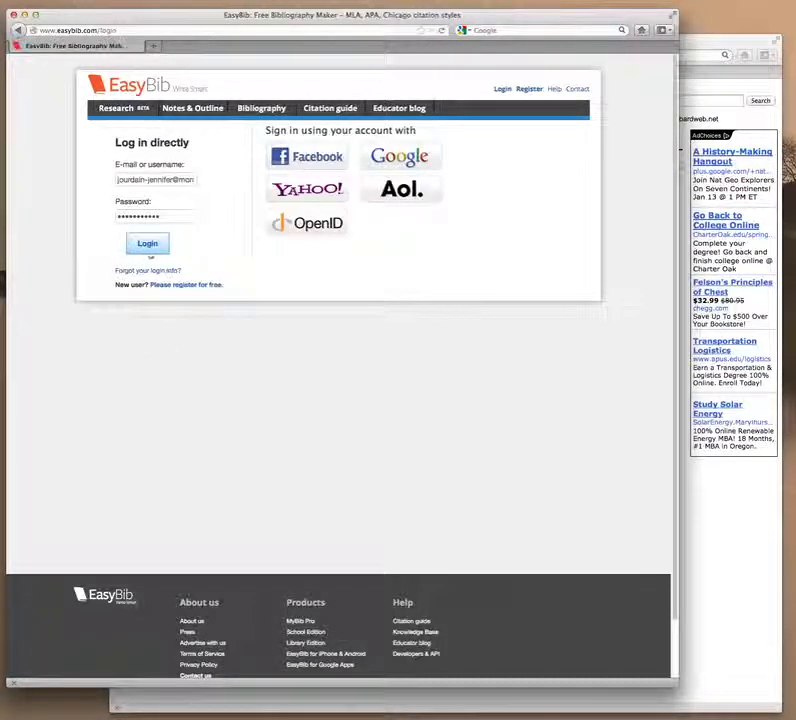
# Log in, tick the library project, and start a new project from Organize checked projects.
pyautogui.click(149, 245)
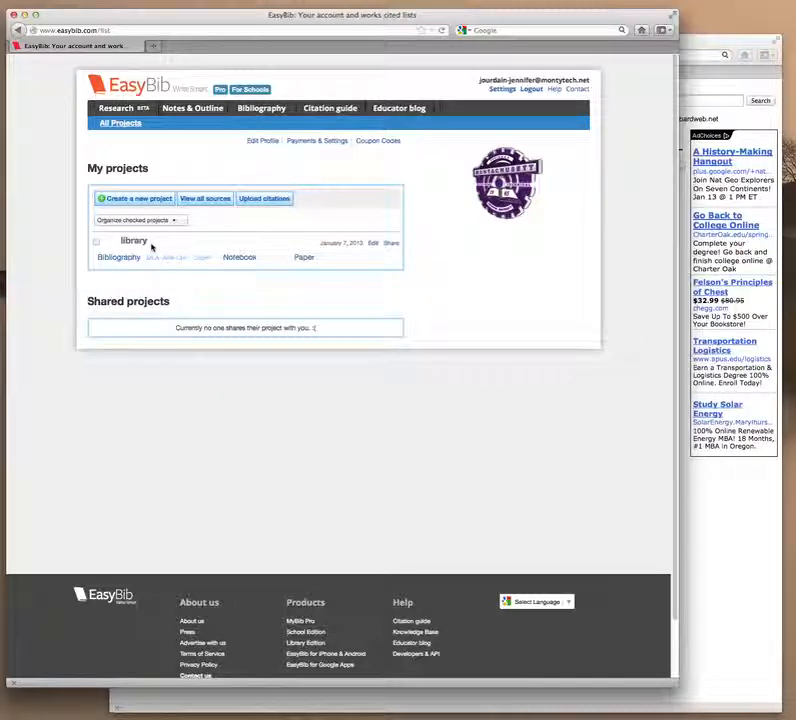
pyautogui.click(96, 242)
pyautogui.click(135, 220)
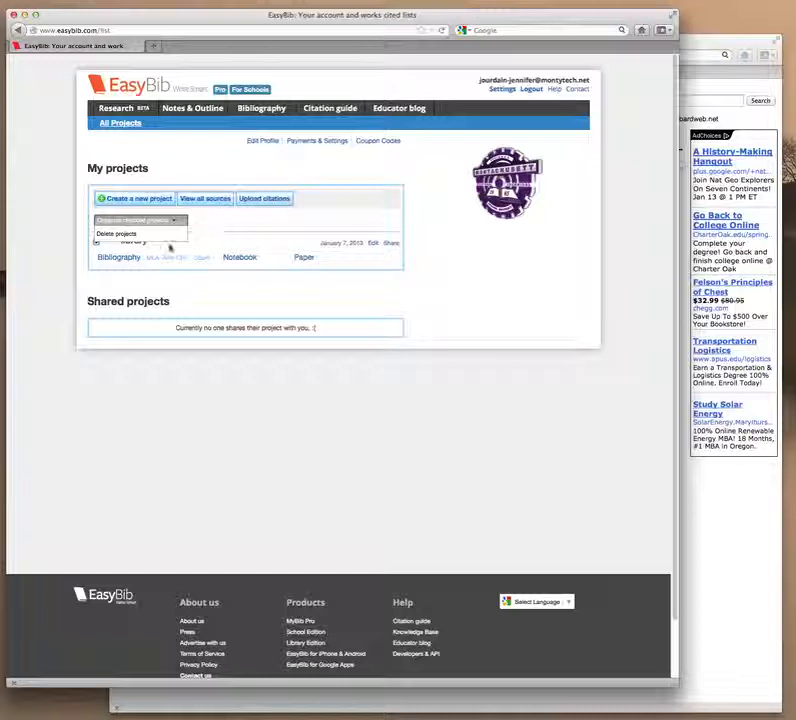
pyautogui.click(150, 221)
pyautogui.click(145, 199)
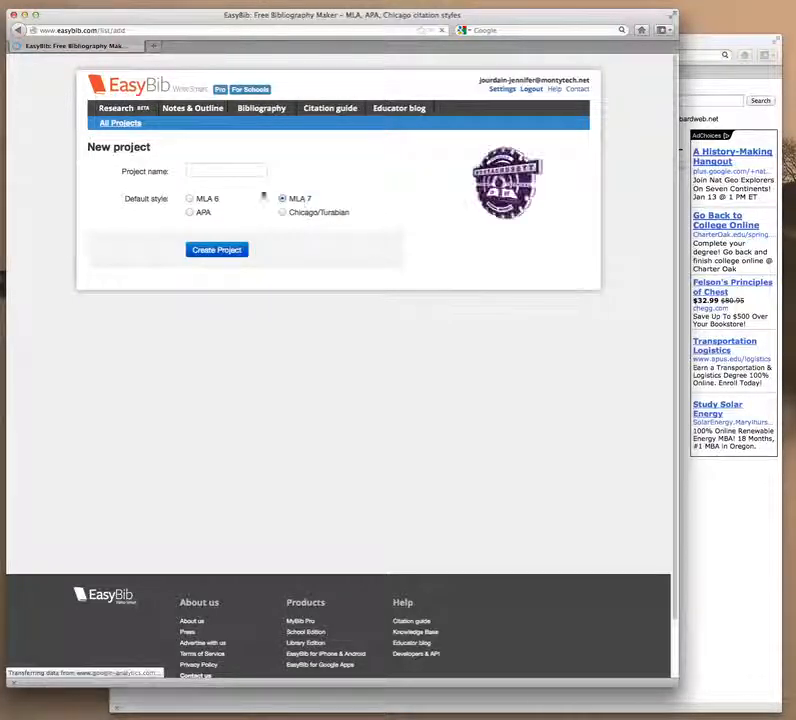
# Create the MLA 7 project 'Research paper' and open its empty bibliography.
pyautogui.click(217, 171)
pyautogui.write('Rese')
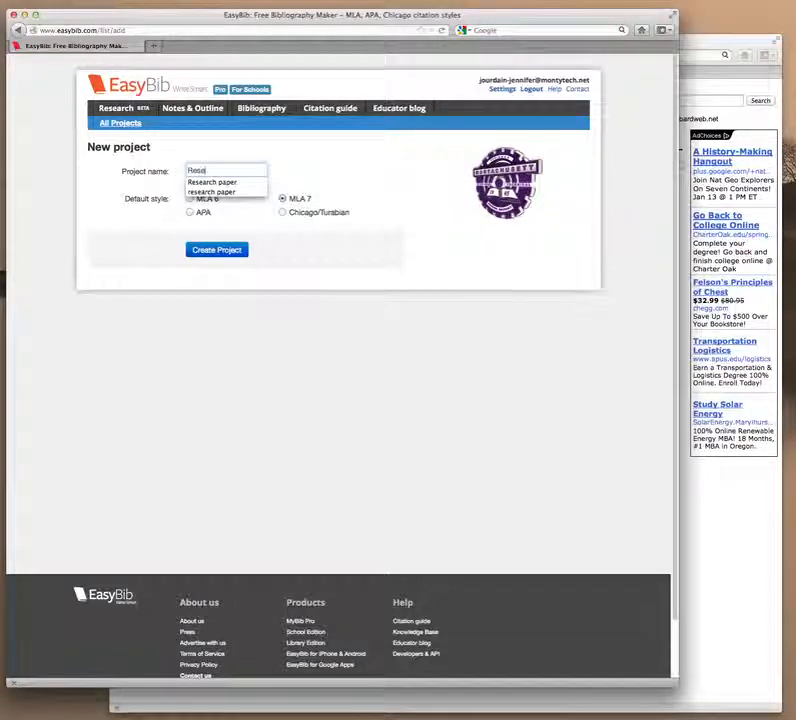
pyautogui.write('arch paper')
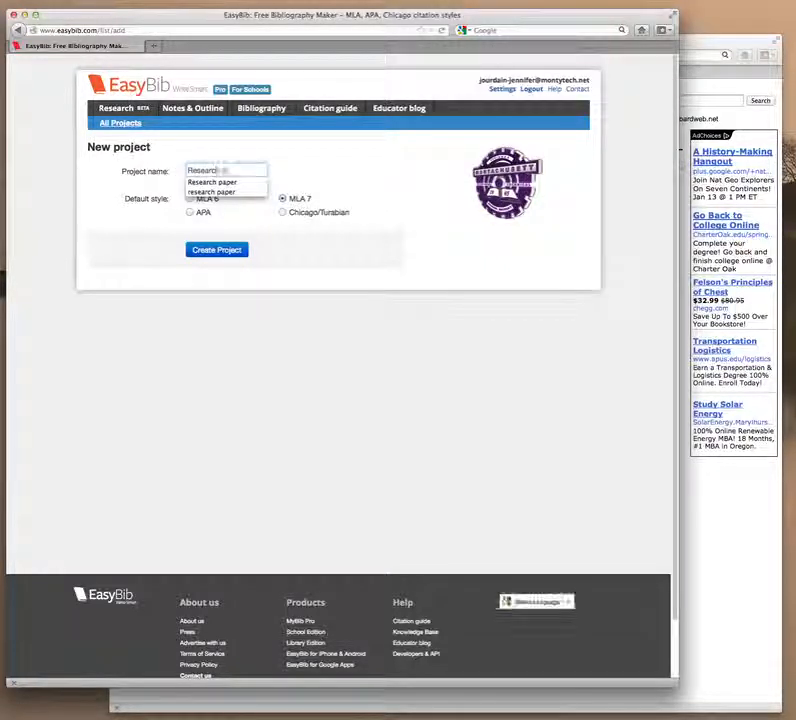
pyautogui.click(216, 252)
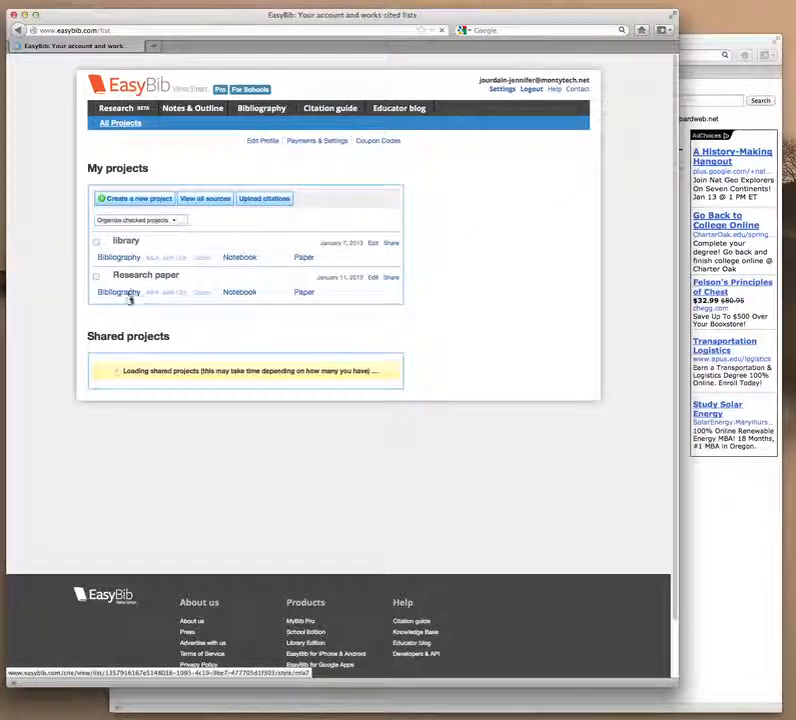
pyautogui.click(119, 292)
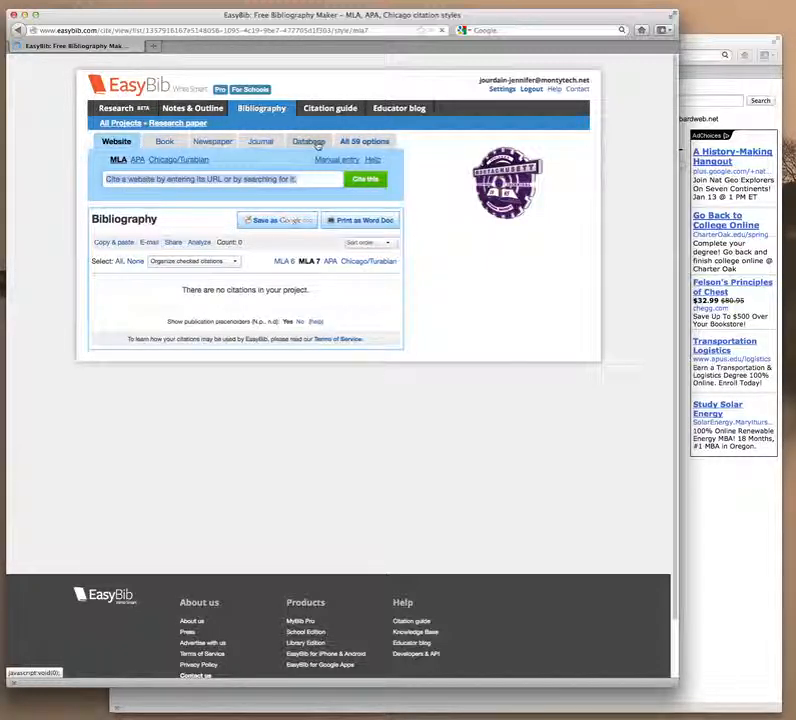
# Copy the Shakespeare's Biography page URL from the Shakespeare Resource Center browser window.
pyautogui.click(729, 41)
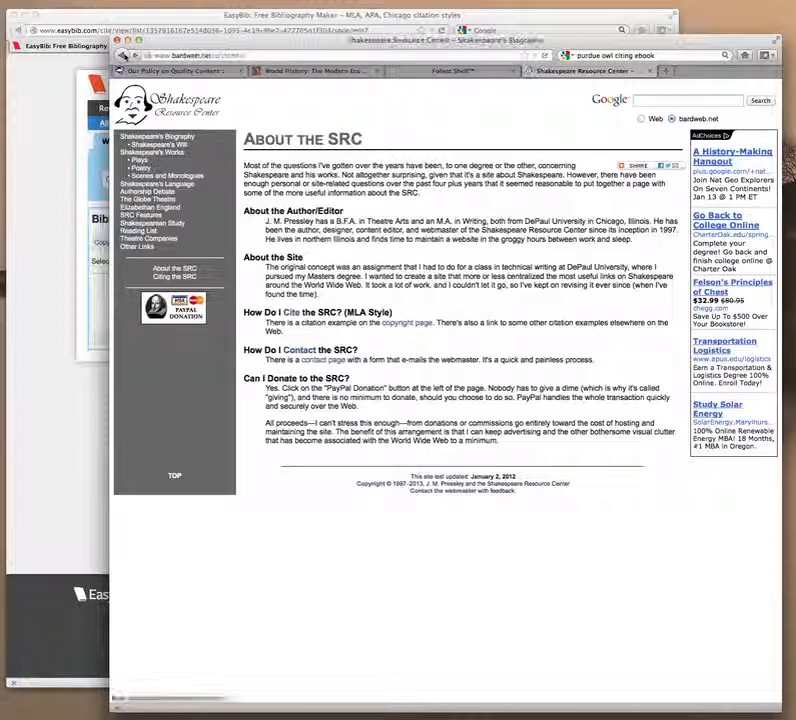
pyautogui.click(122, 55)
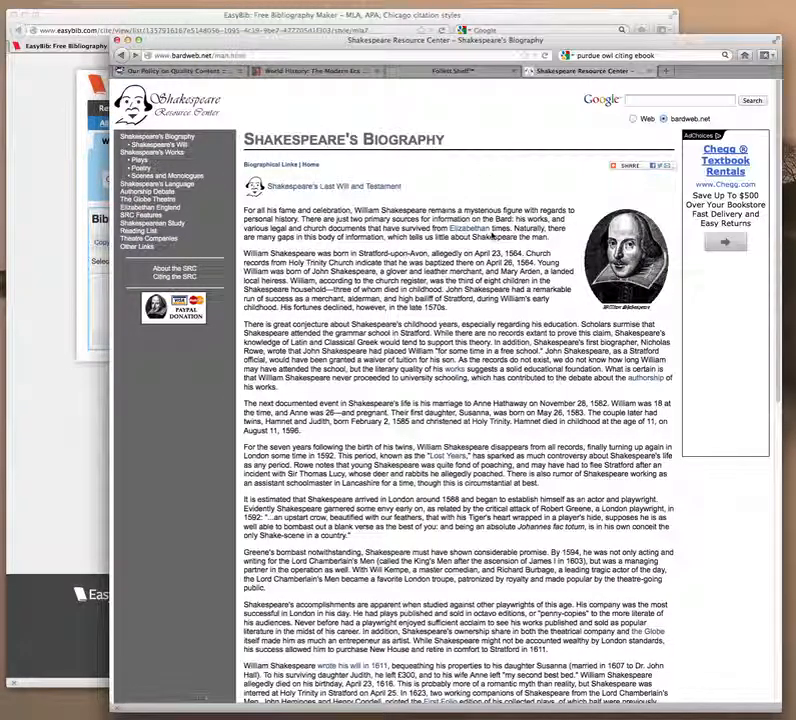
pyautogui.click(231, 56)
pyautogui.rightClick(231, 56)
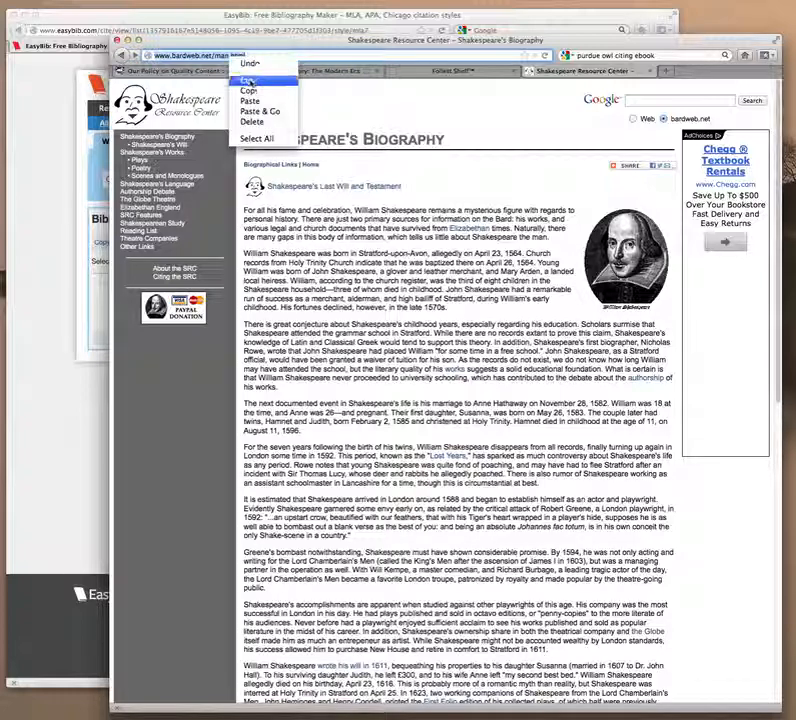
pyautogui.click(172, 91)
pyautogui.click(52, 160)
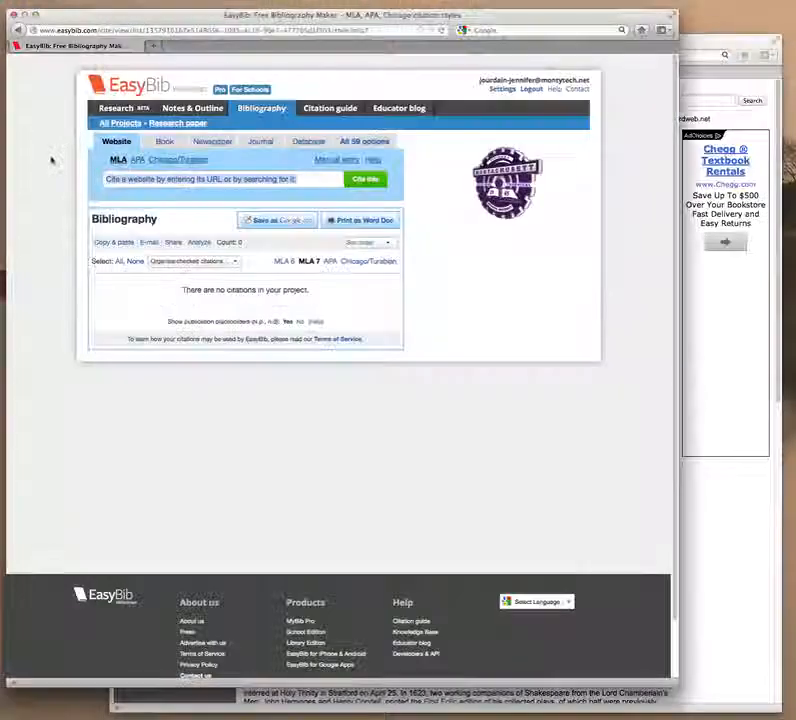
pyautogui.rightClick(175, 180)
pyautogui.click(195, 228)
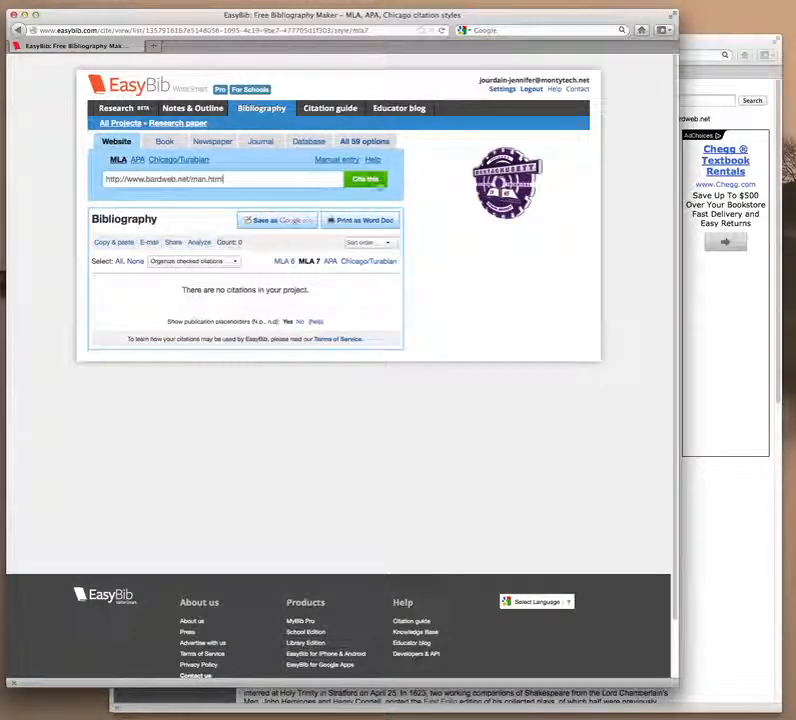
pyautogui.click(370, 181)
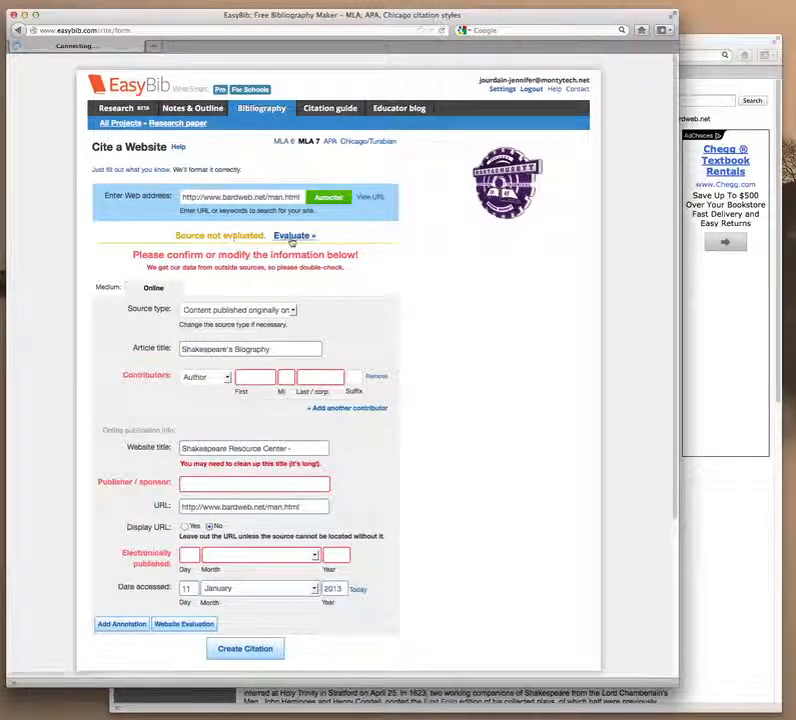
# Evaluate the source, review the autofilled Cite a Website form, and bring the biography page forward.
pyautogui.click(295, 236)
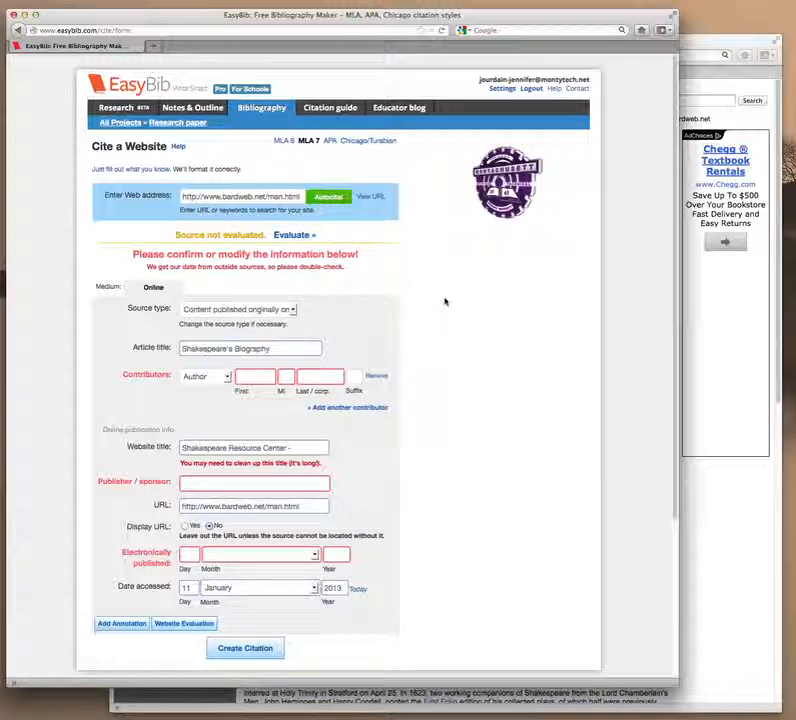
pyautogui.scroll(-3, 444, 302)
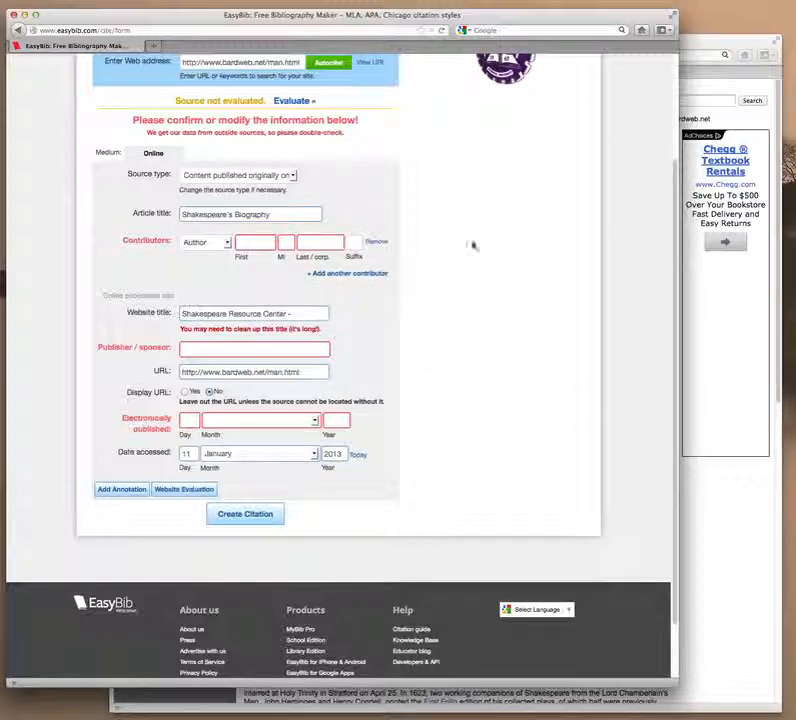
pyautogui.click(725, 327)
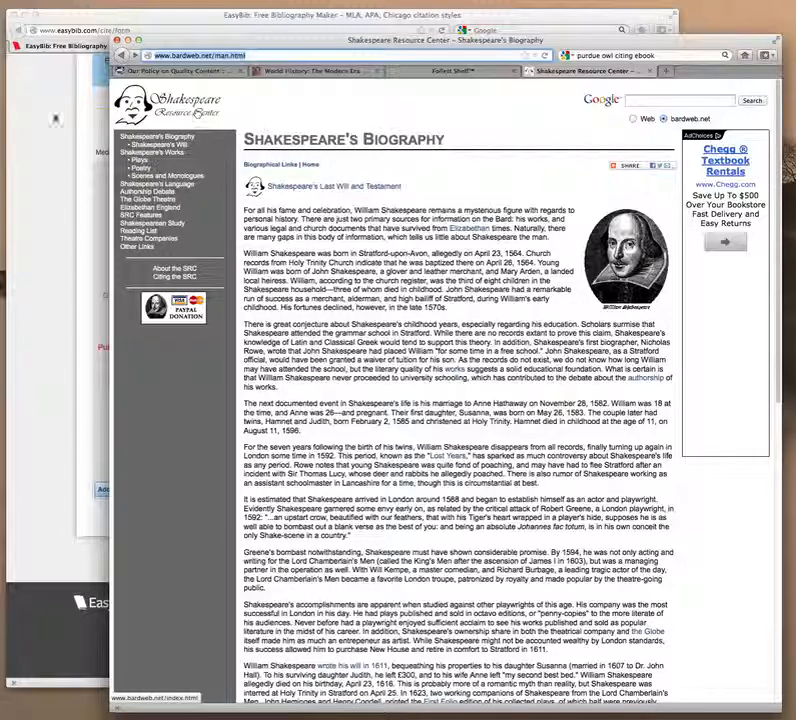
# Remove the trailing dash from the website title in the citation form.
pyautogui.click(40, 187)
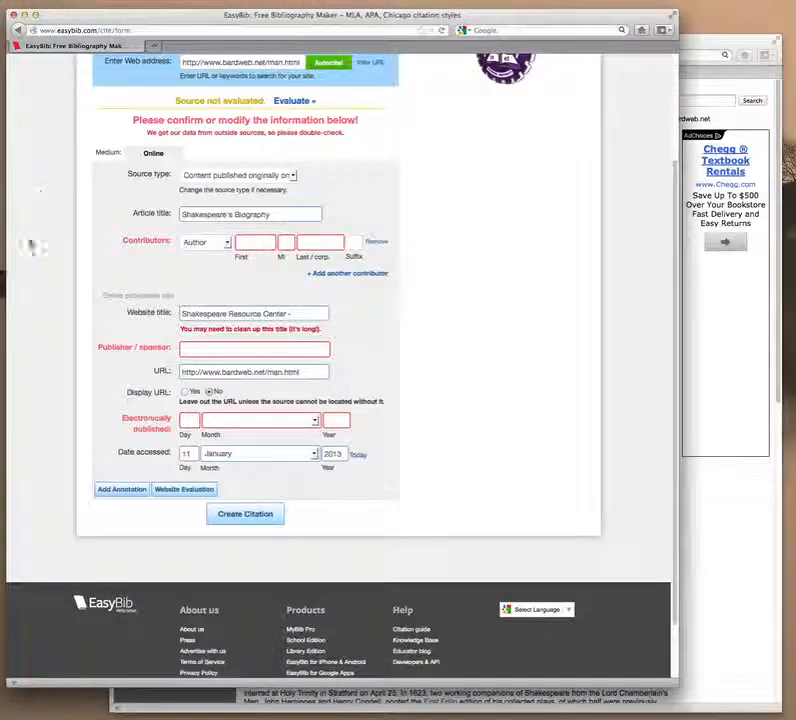
pyautogui.click(321, 314)
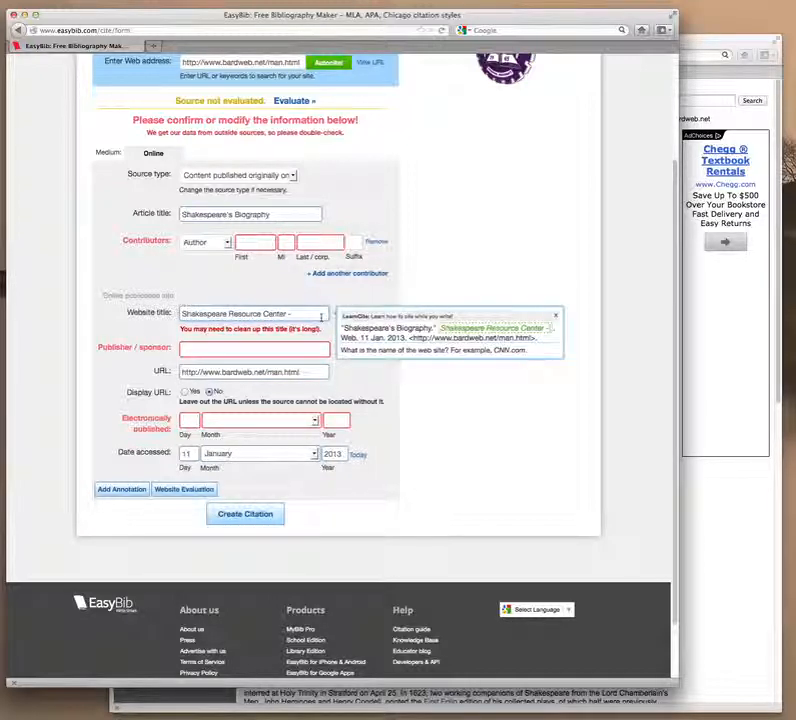
pyautogui.press('BackSpace')
pyautogui.press('BackSpace')
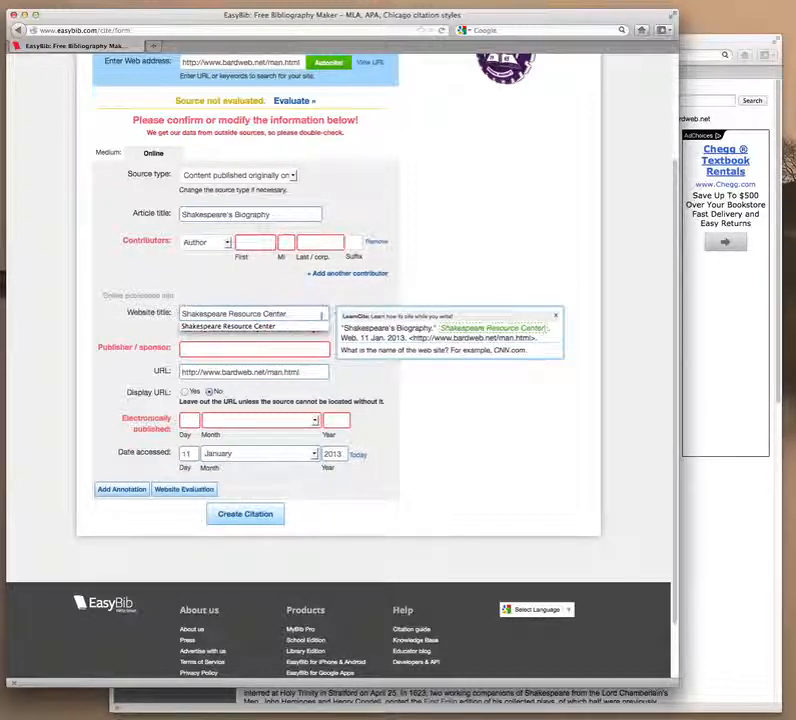
pyautogui.click(291, 292)
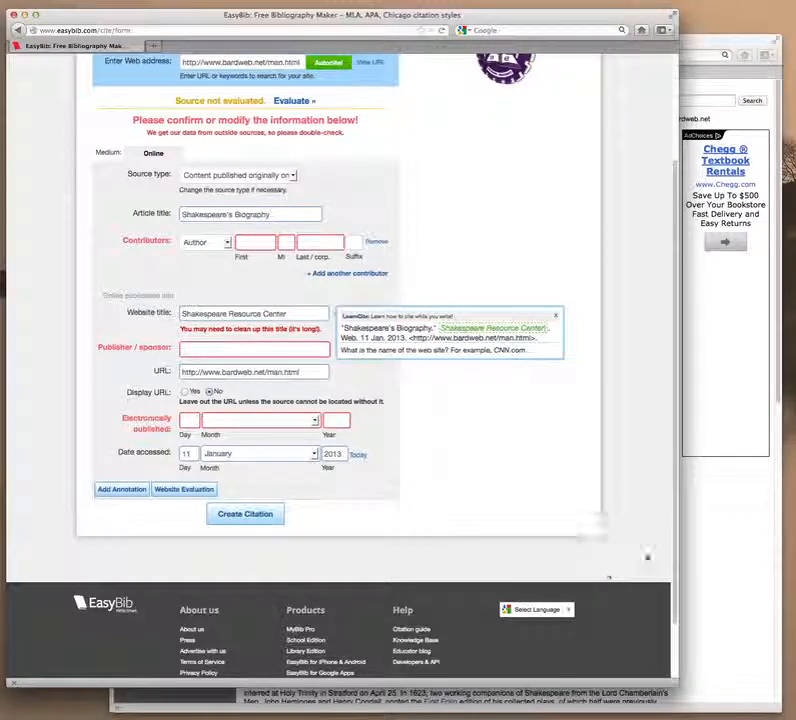
# Enter the biography page author's first and last name as contributor.
pyautogui.click(739, 558)
pyautogui.scroll(-15, 460, 400)
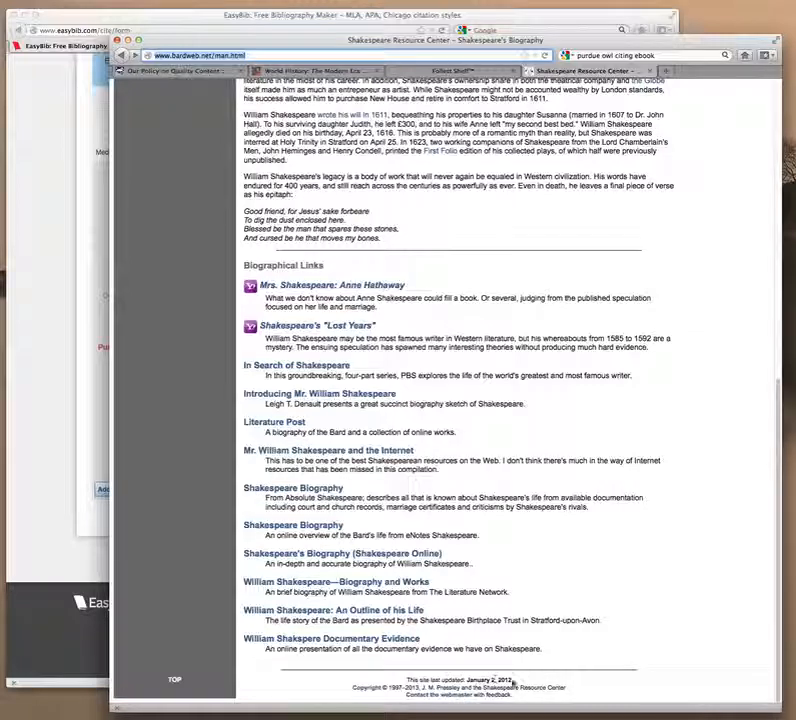
pyautogui.click(40, 303)
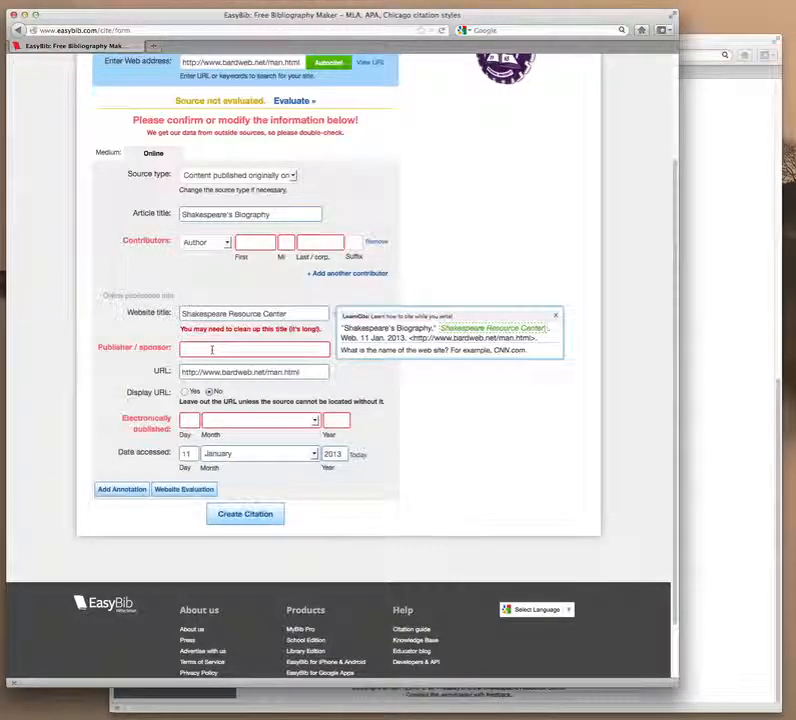
pyautogui.click(262, 242)
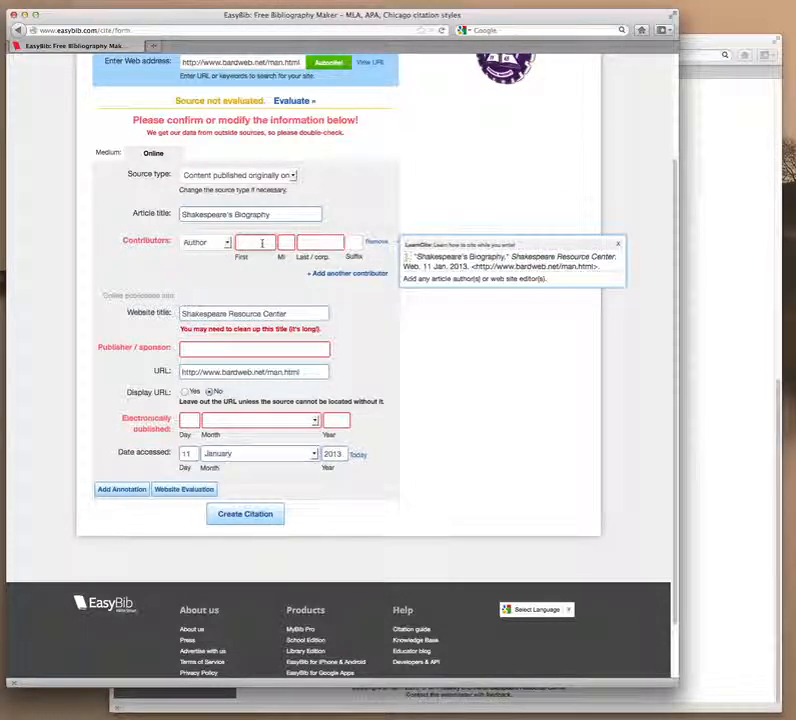
pyautogui.write('J.M.')
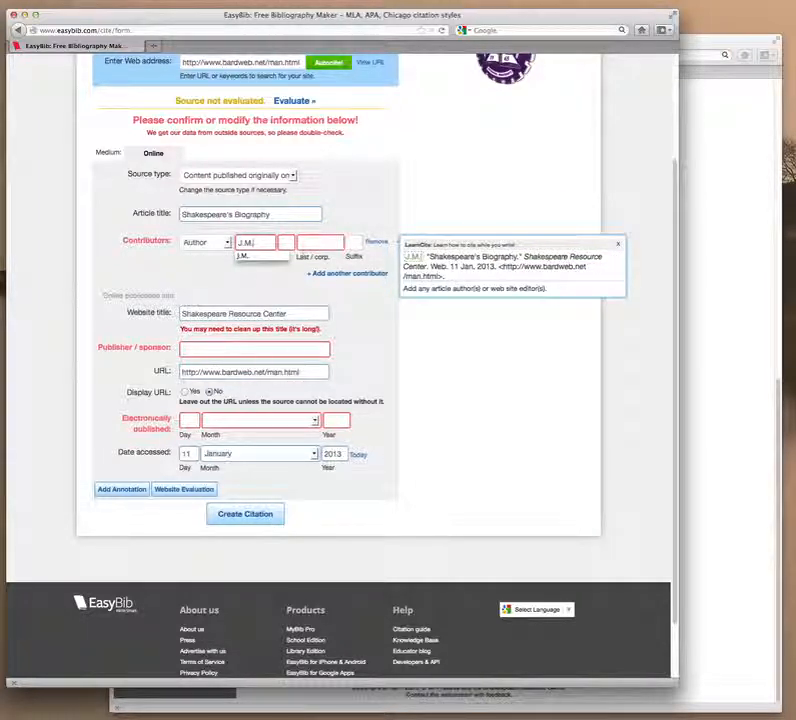
pyautogui.click(320, 242)
pyautogui.write('Pr')
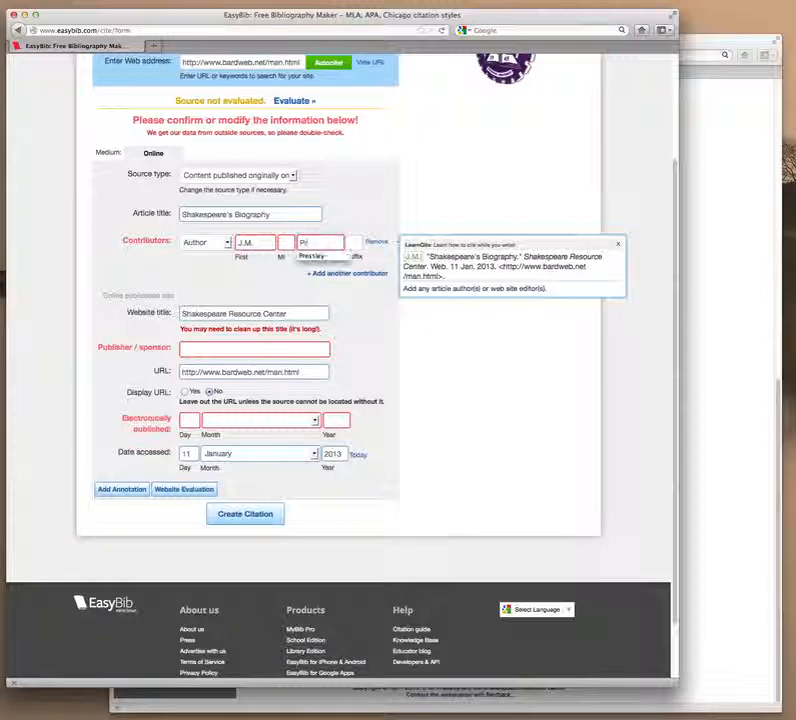
pyautogui.write('essley')
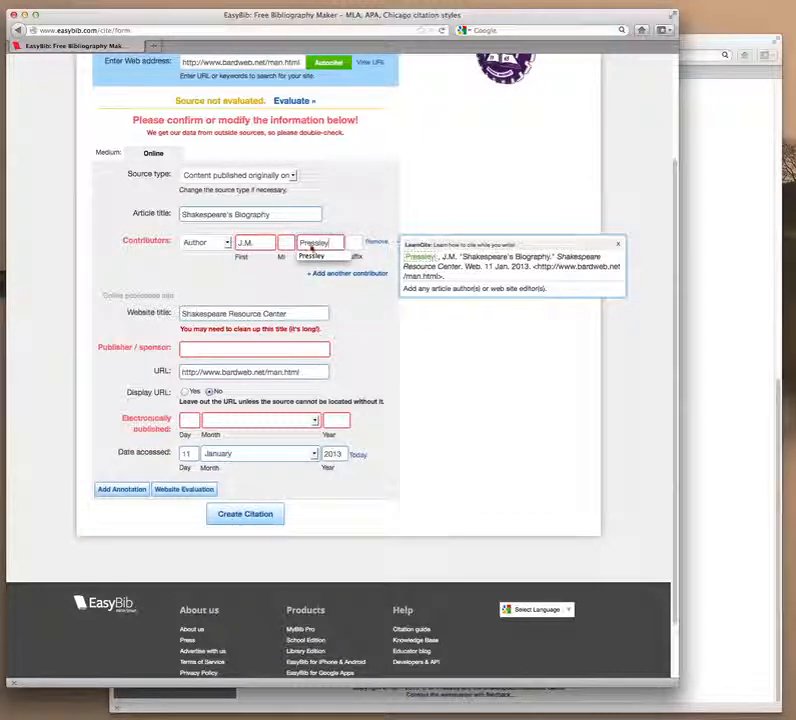
# Set the electronic publication date to 2 January 2012.
pyautogui.click(187, 419)
pyautogui.click(728, 549)
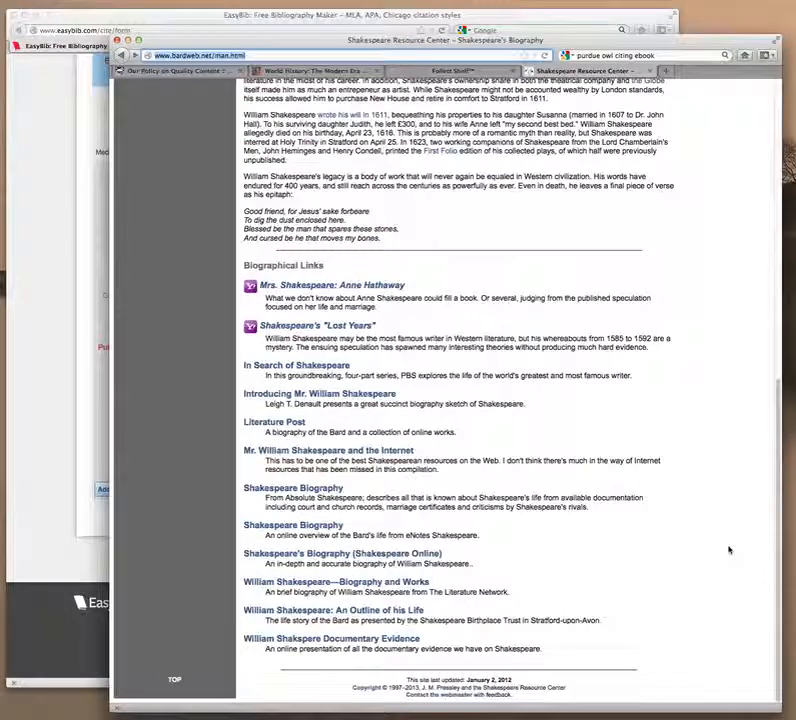
pyautogui.click(25, 256)
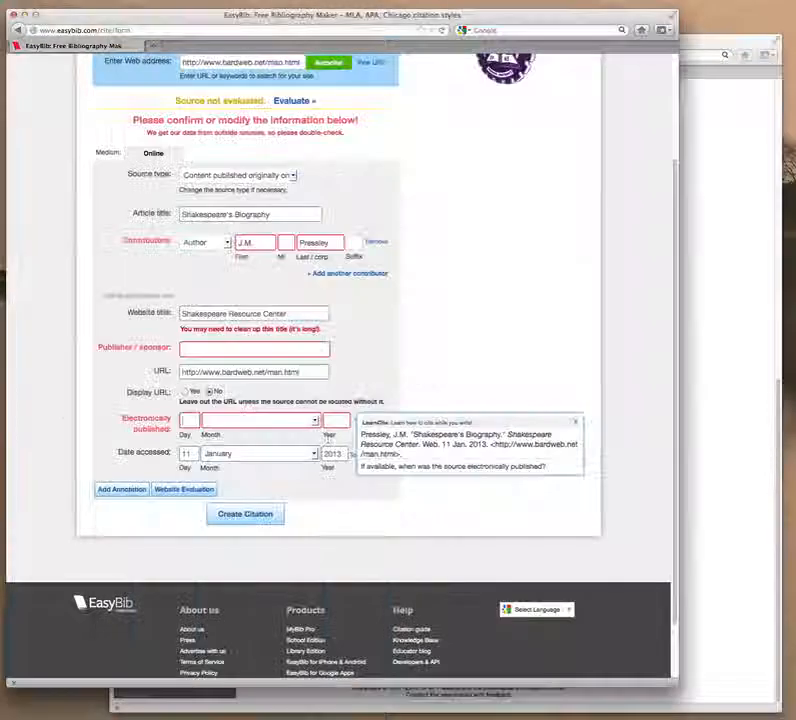
pyautogui.write('2')
pyautogui.click(262, 420)
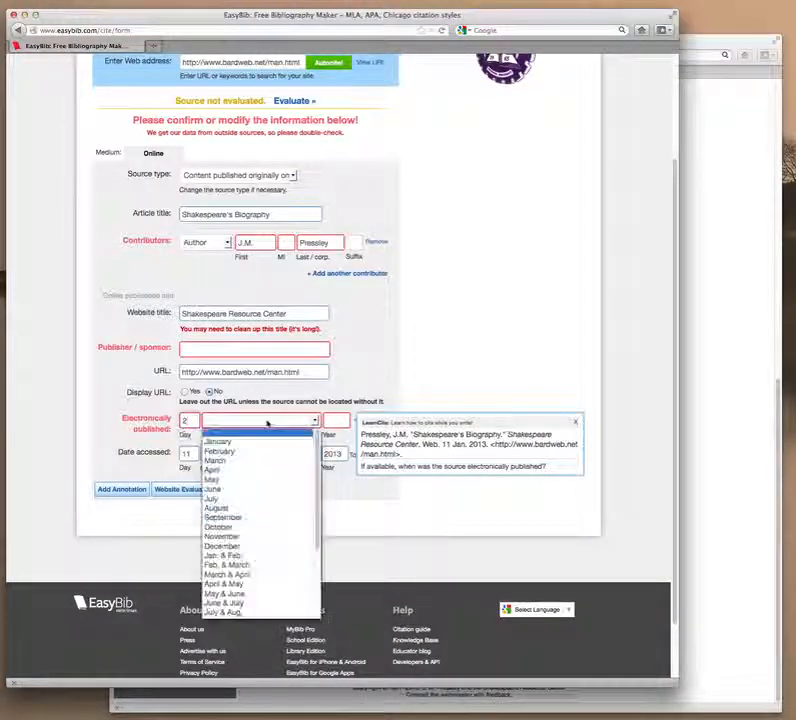
pyautogui.click(267, 442)
pyautogui.press('Tab')
pyautogui.write('20')
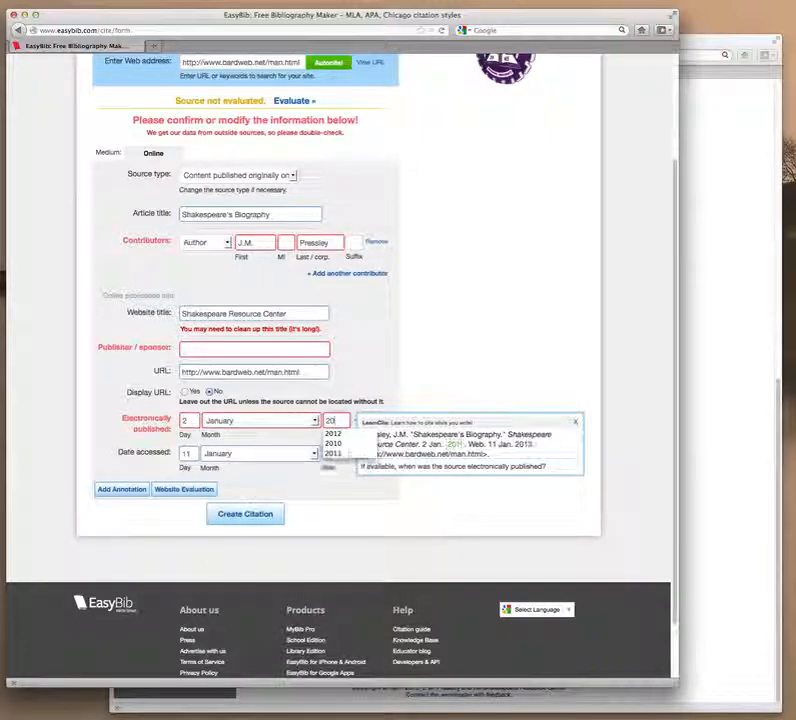
pyautogui.write('12')
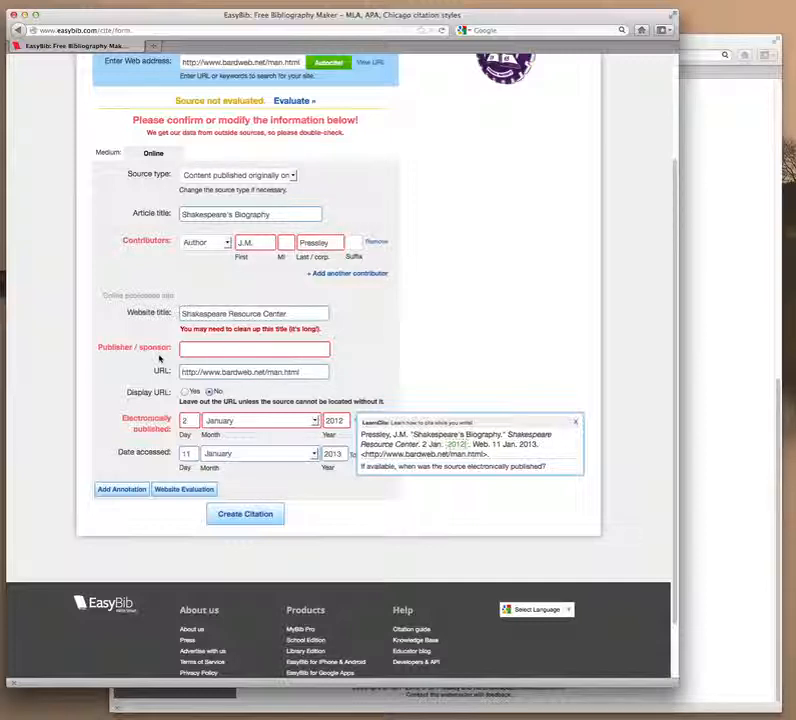
# Recheck the dates on the biography page, then return to the citation form.
pyautogui.click(743, 370)
pyautogui.scroll(3, 640, 364)
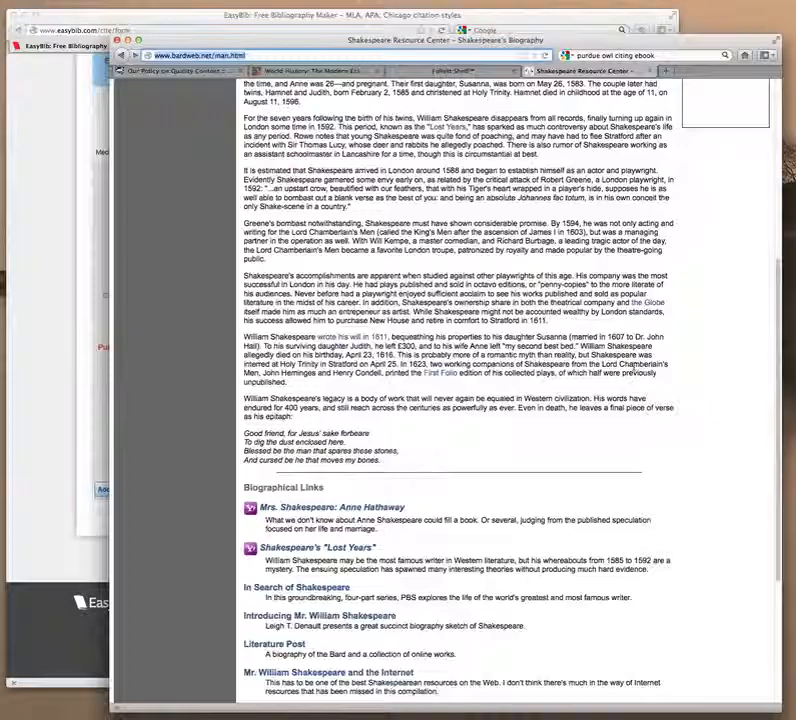
pyautogui.scroll(5, 634, 369)
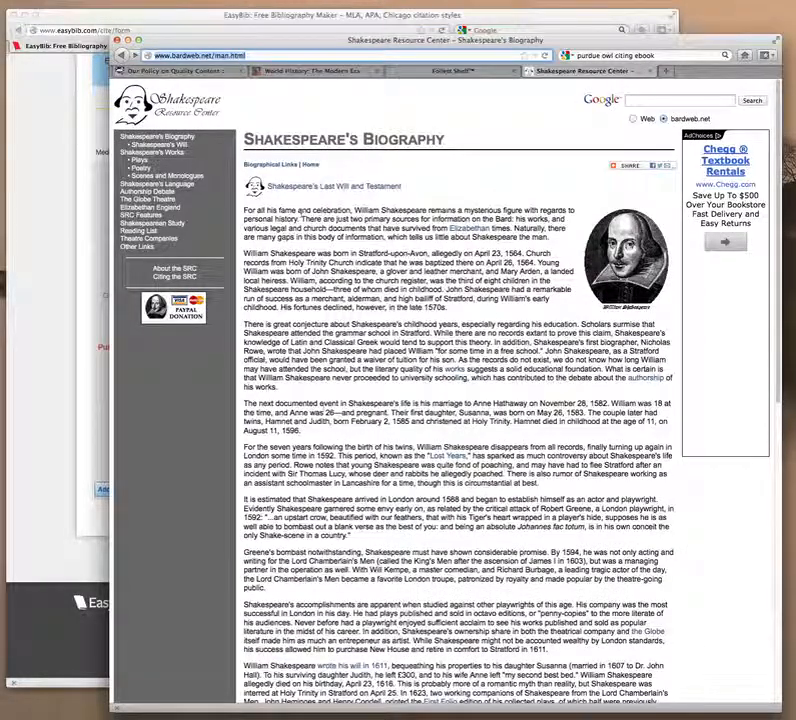
pyautogui.scroll(-10, 467, 459)
pyautogui.scroll(-2, 467, 459)
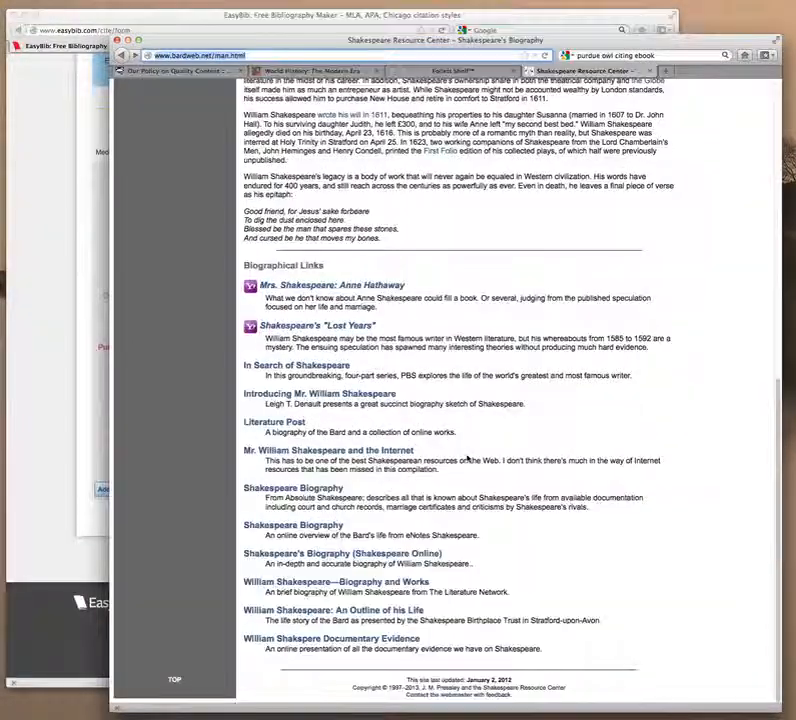
pyautogui.scroll(5, 467, 459)
pyautogui.scroll(4, 467, 458)
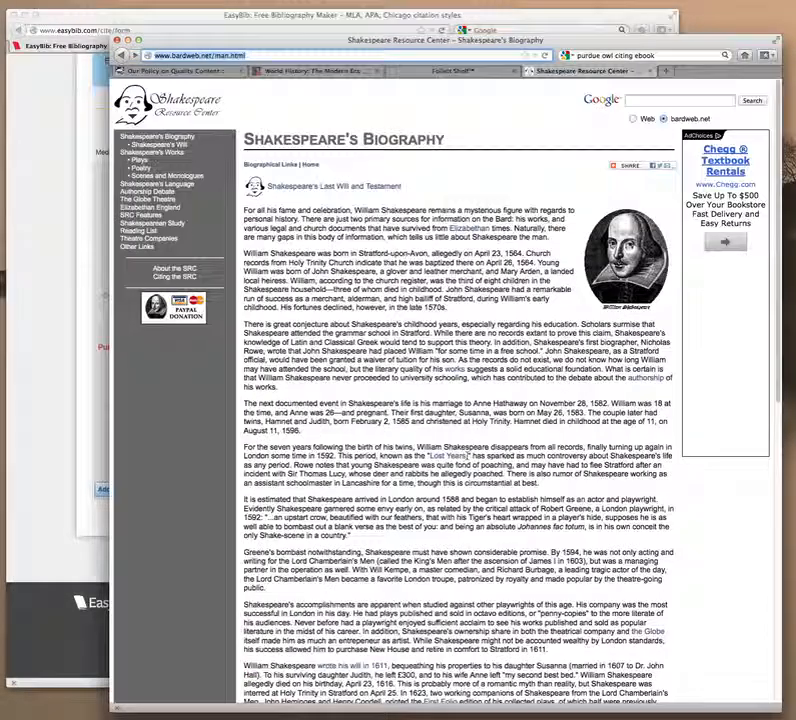
pyautogui.click(57, 284)
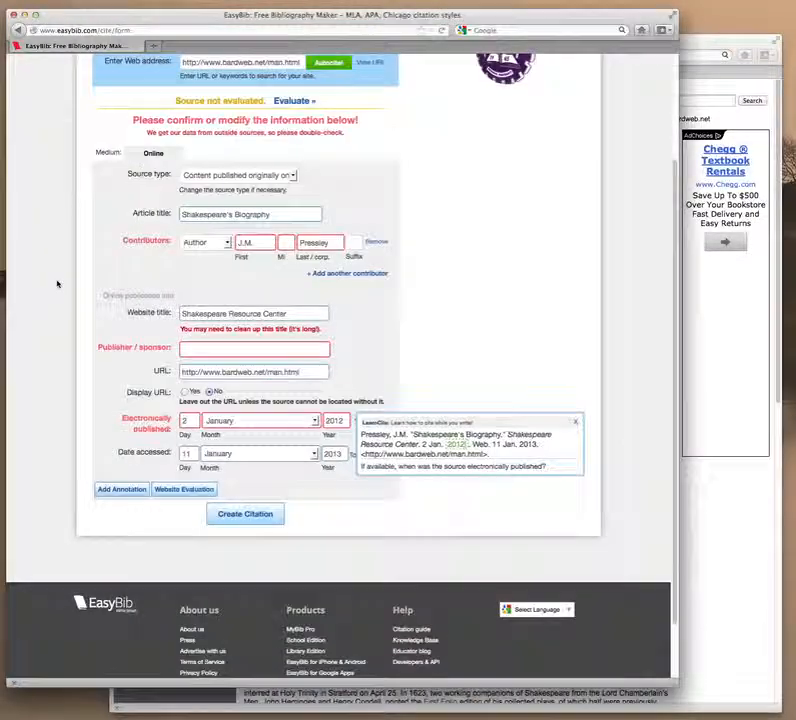
# Create the Shakespeare's Biography citation, then bring the Shakespeare browser window forward.
pyautogui.click(261, 519)
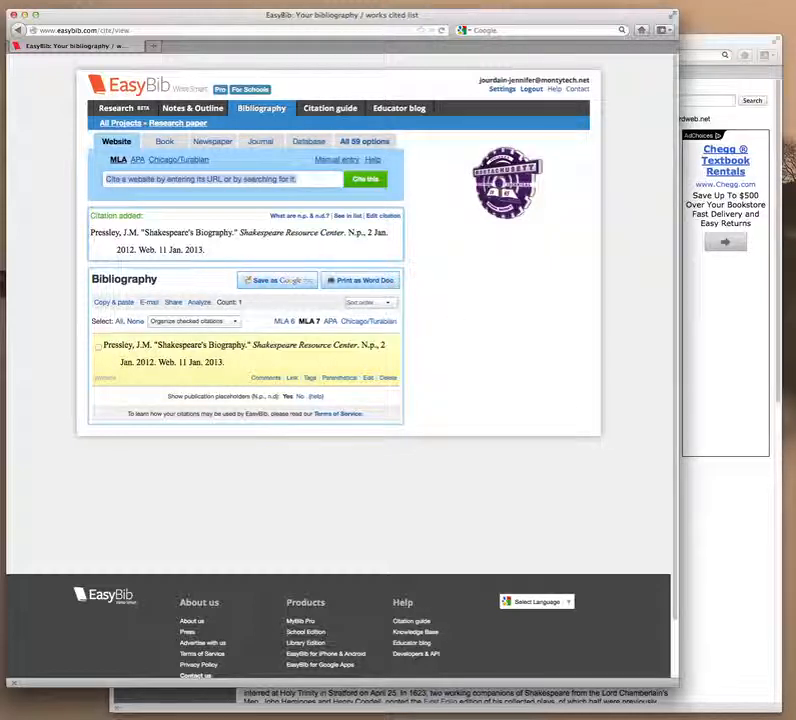
pyautogui.click(710, 555)
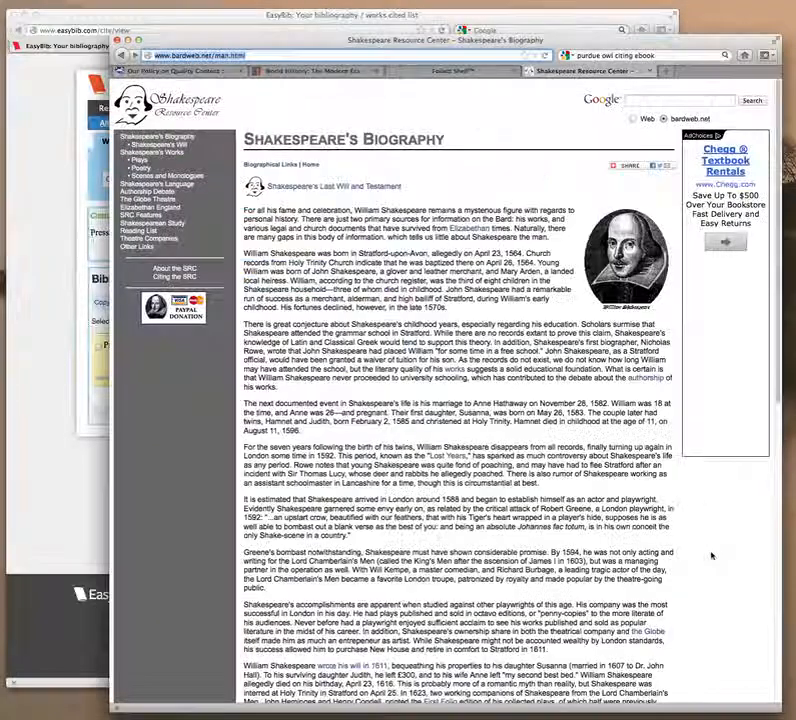
# Open the Internet Shakespeare Editions home page and copy its web address.
pyautogui.click(175, 71)
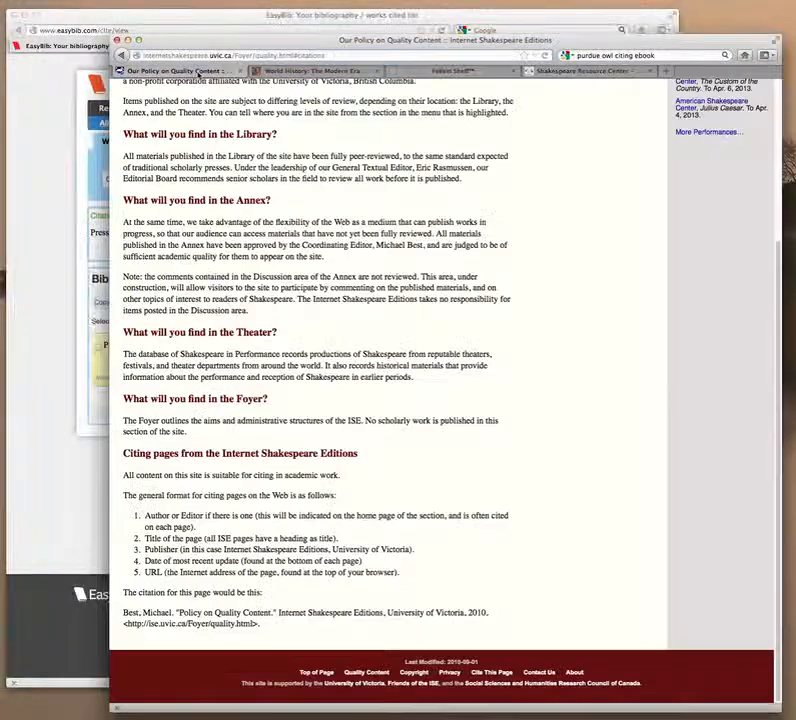
pyautogui.click(122, 56)
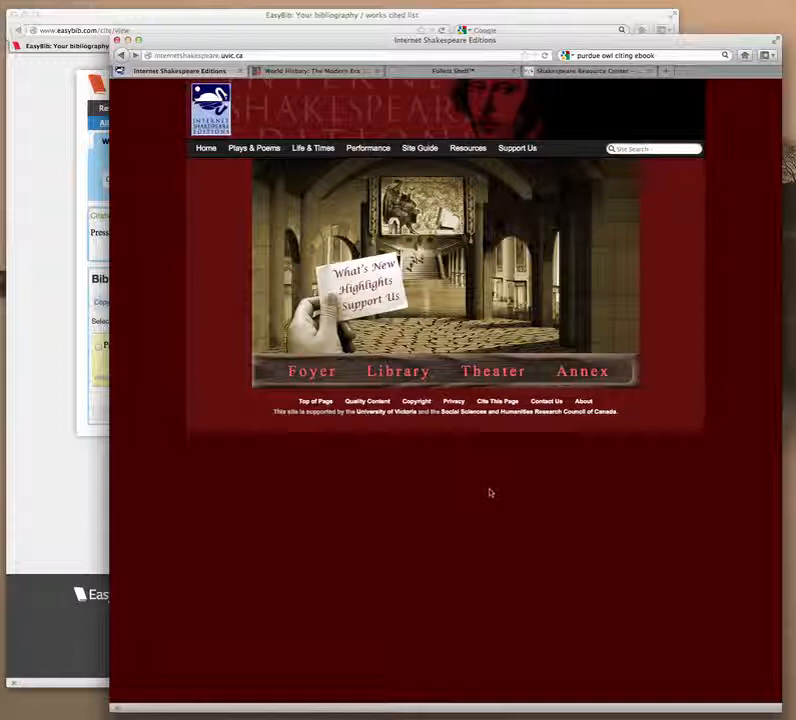
pyautogui.click(248, 55)
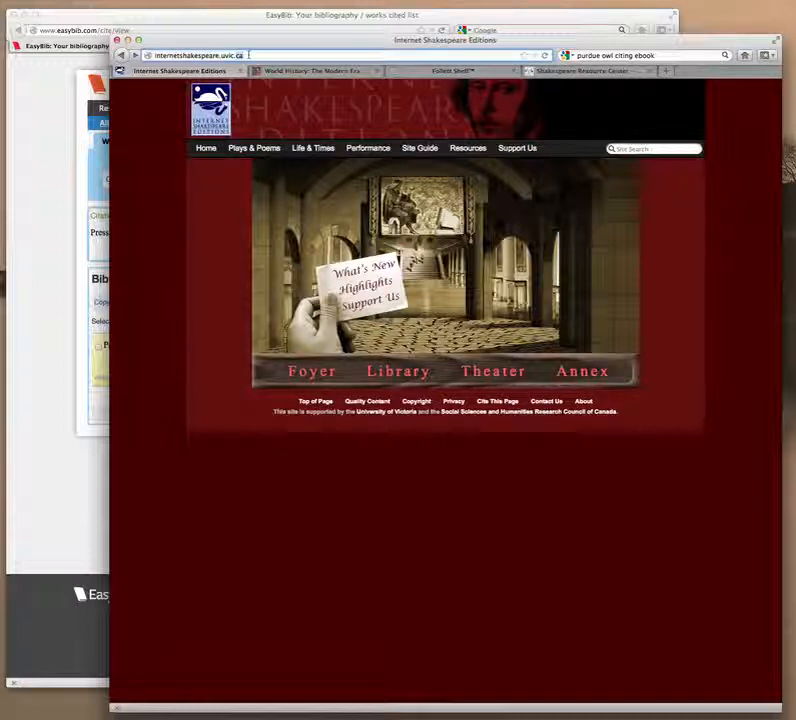
pyautogui.rightClick(248, 55)
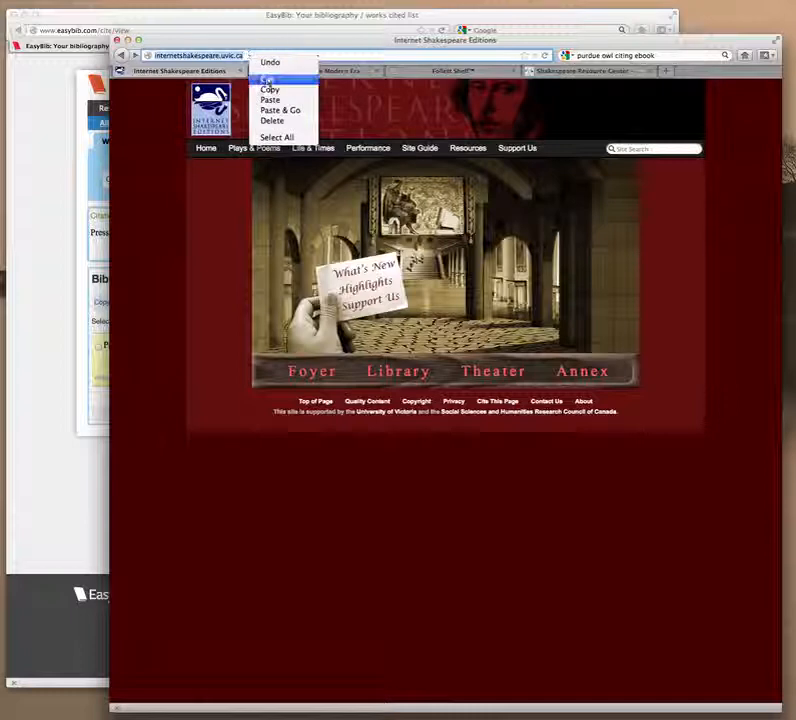
pyautogui.click(268, 89)
# Paste and cite the Internet Shakespeare Editions URL, then clear the autofilled article title.
pyautogui.click(39, 142)
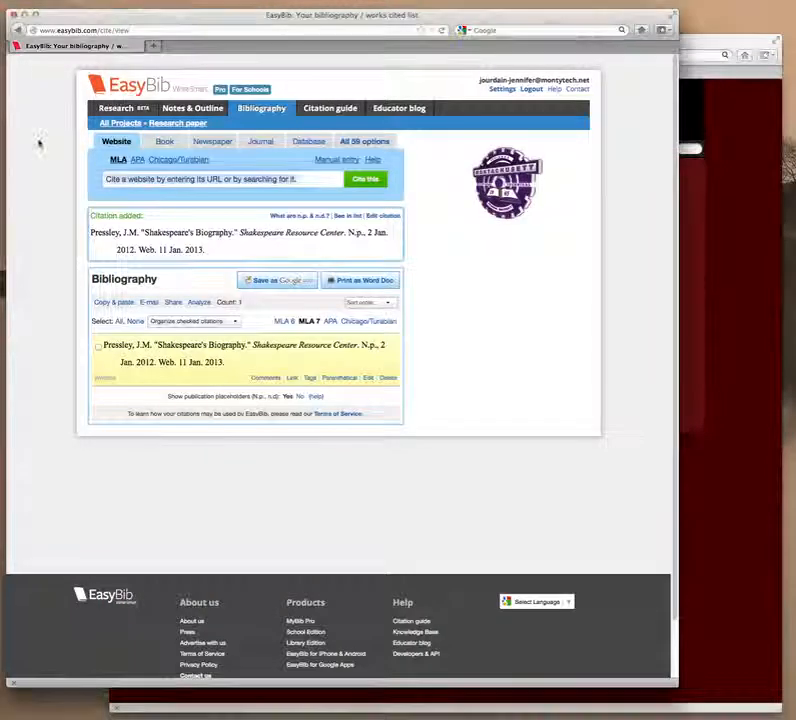
pyautogui.rightClick(245, 182)
pyautogui.click(259, 226)
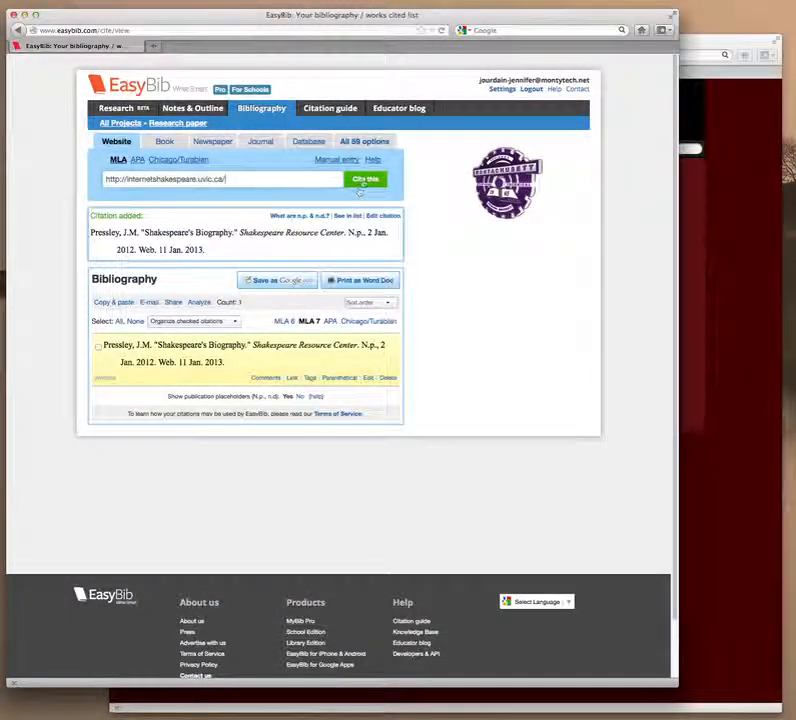
pyautogui.click(364, 178)
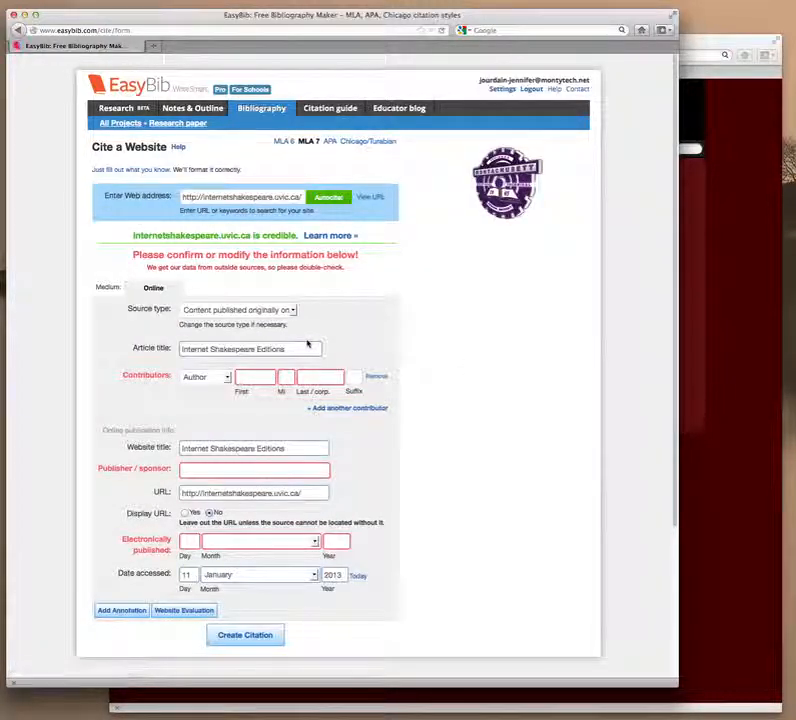
pyautogui.moveTo(319, 349); pyautogui.dragTo(181, 349)
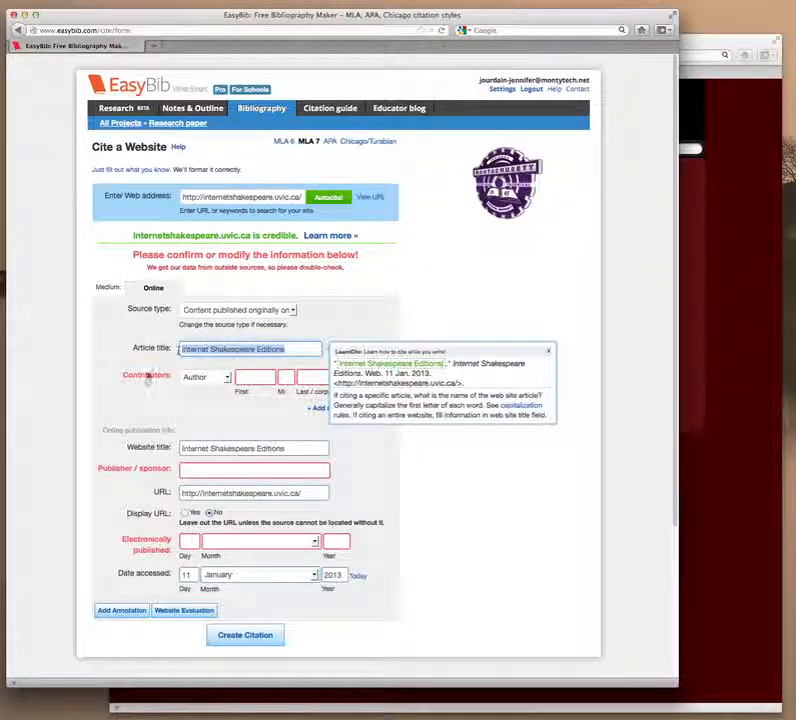
pyautogui.press('BackSpace')
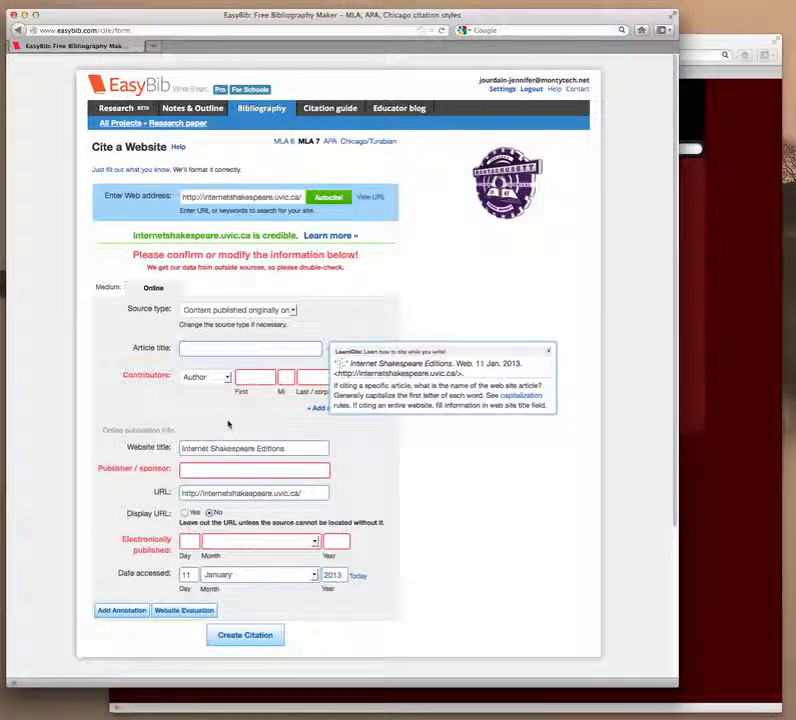
# Read the Internet Shakespeare Editions About page for author details, then return to EasyBib.
pyautogui.click(756, 548)
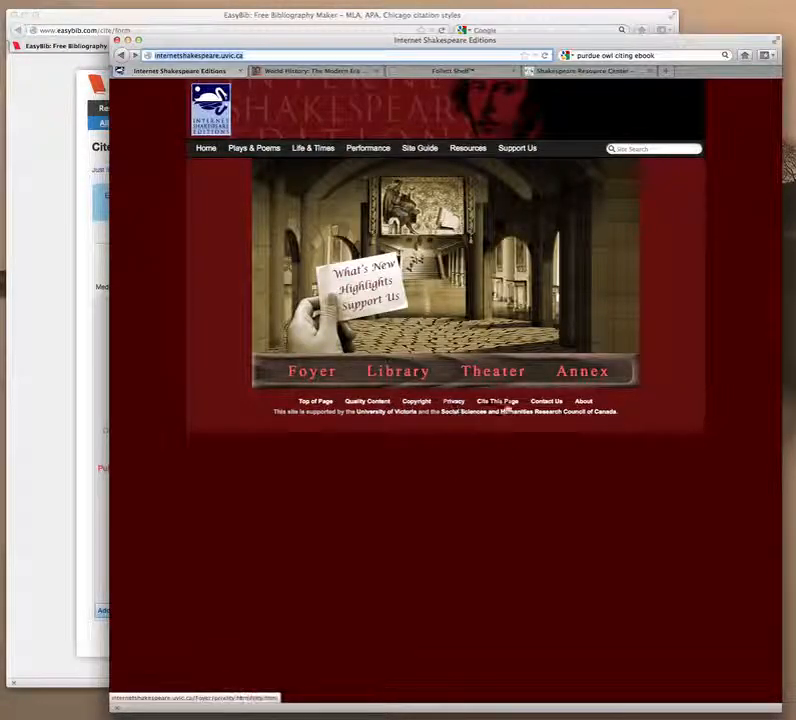
pyautogui.click(586, 403)
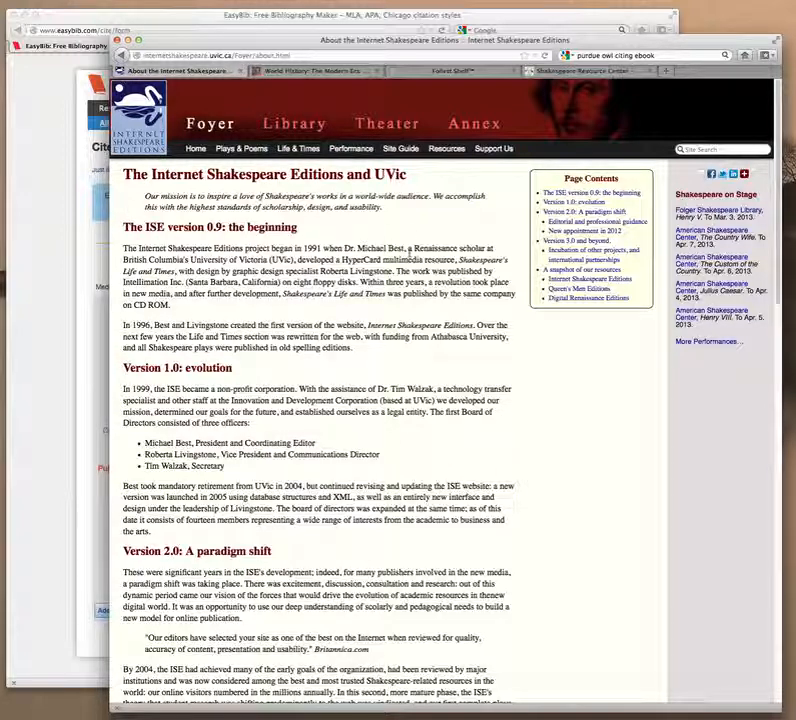
pyautogui.scroll(-5, 372, 296)
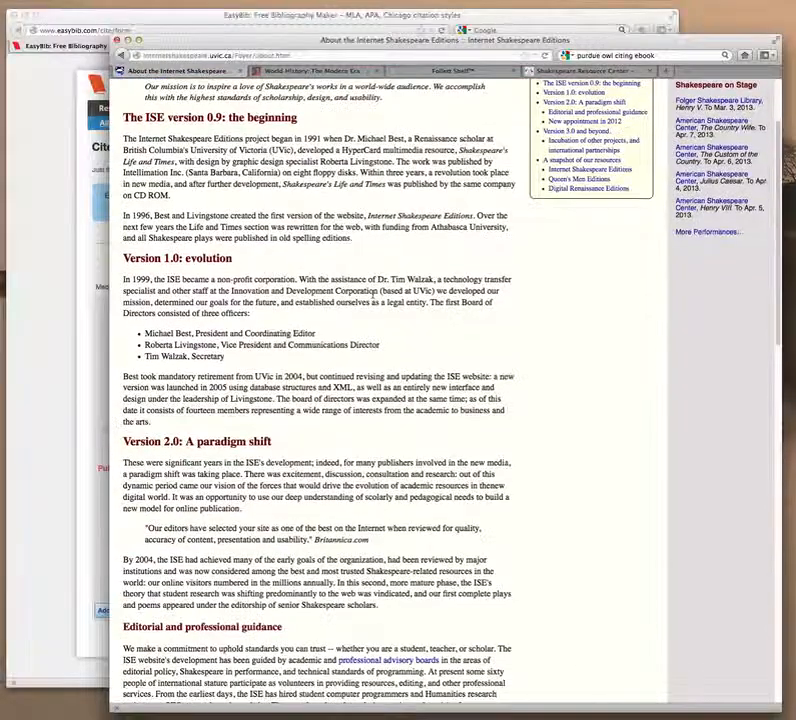
pyautogui.scroll(-9, 372, 296)
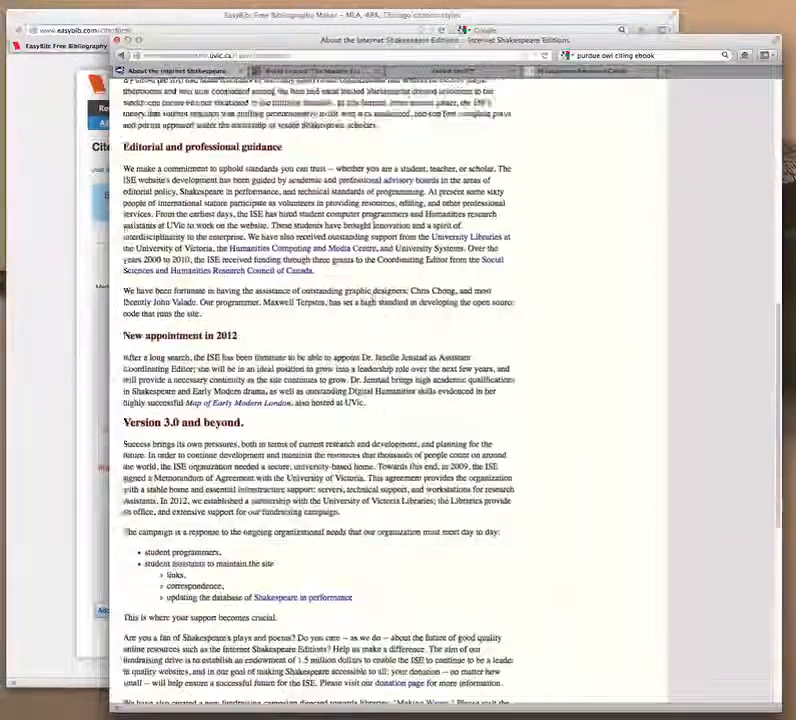
pyautogui.scroll(-5, 372, 296)
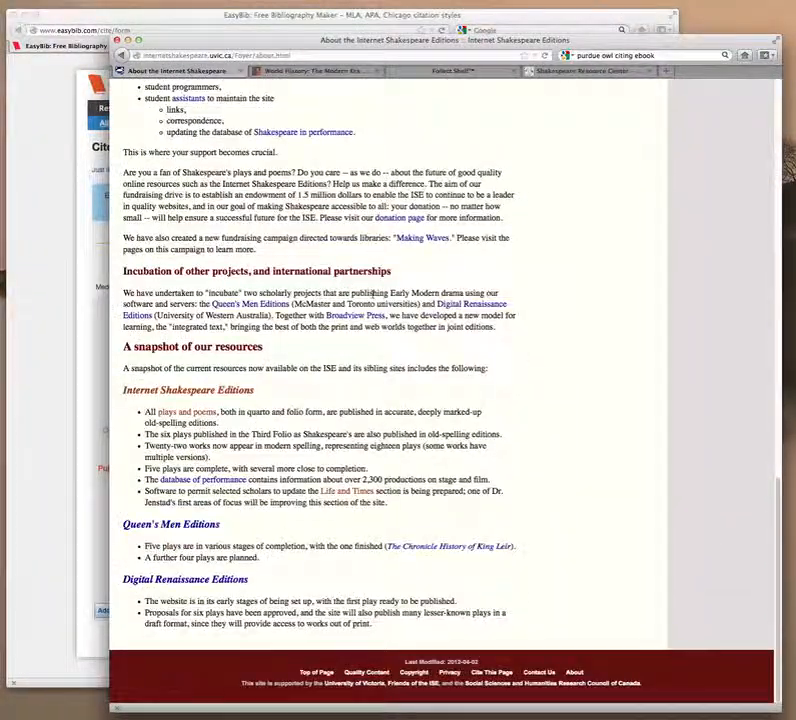
pyautogui.scroll(6, 372, 293)
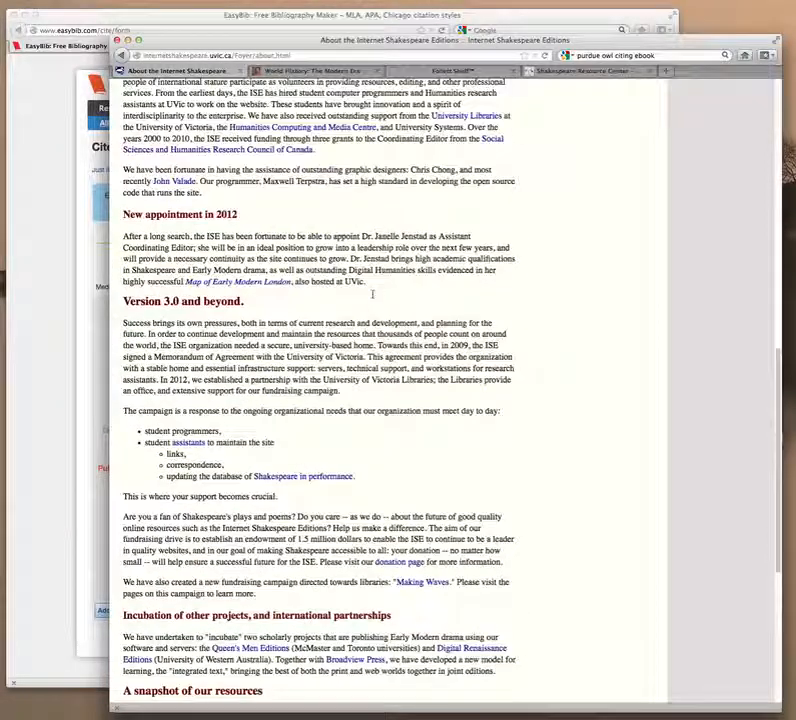
pyautogui.scroll(8, 372, 296)
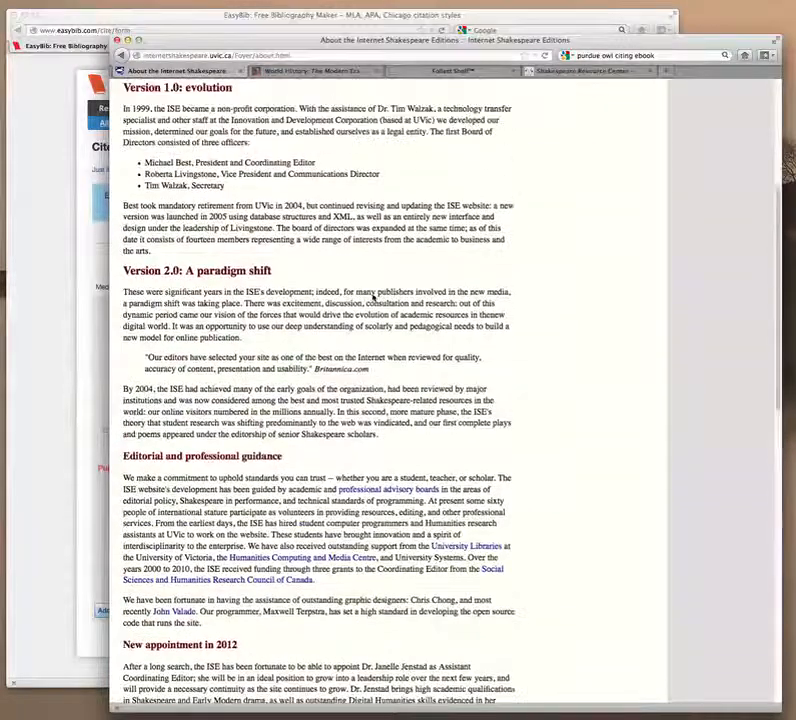
pyautogui.scroll(5, 372, 296)
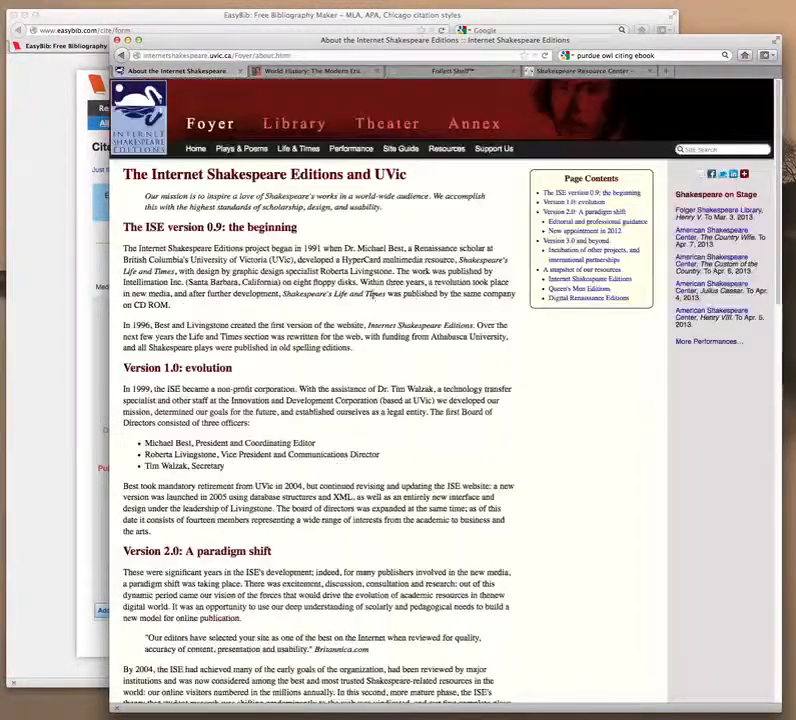
pyautogui.click(55, 365)
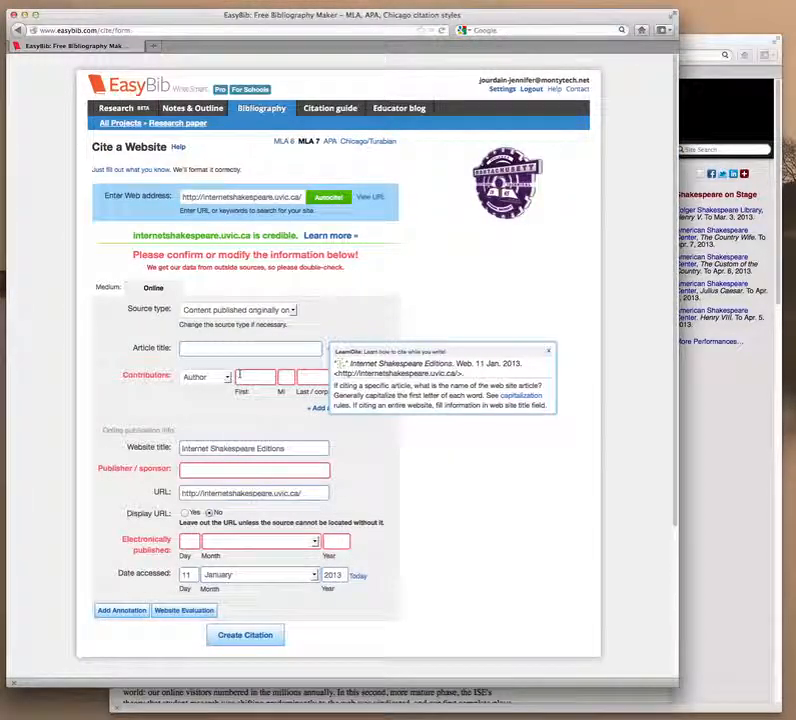
# Enter the site founder's first name and autocompleted surname as the website's contributor.
pyautogui.click(240, 376)
pyautogui.write('Michael')
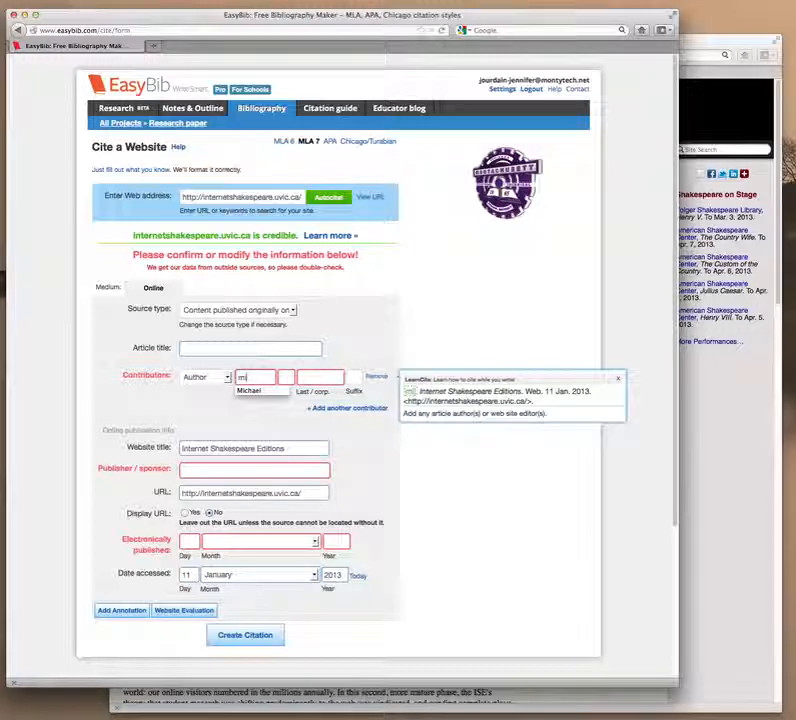
pyautogui.press('Tab')
pyautogui.press('Tab')
pyautogui.write('be')
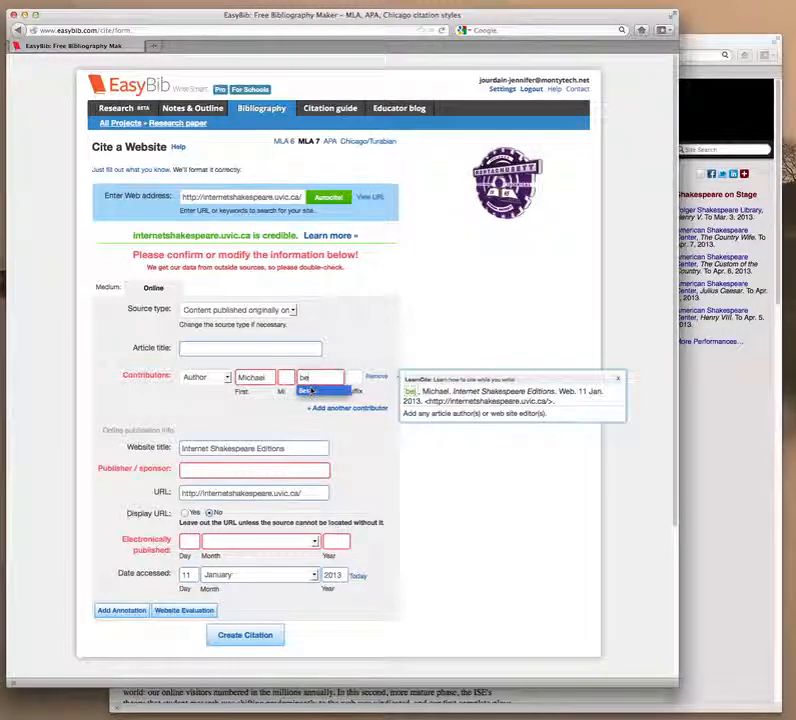
pyautogui.click(306, 391)
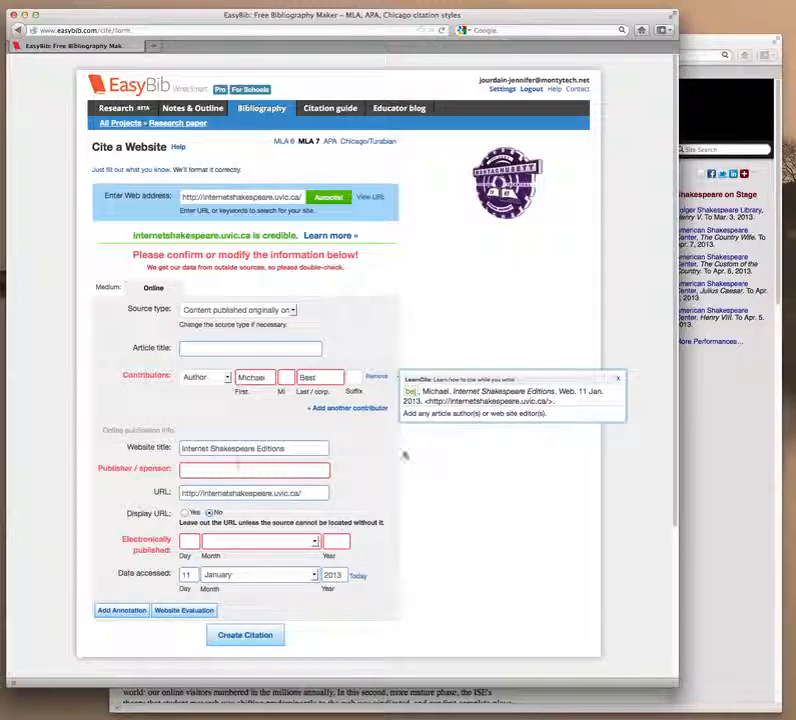
# Check the Internet Shakespeare Editions About page footer for its sponsor and 2012-04-02 last-modified date.
pyautogui.click(706, 507)
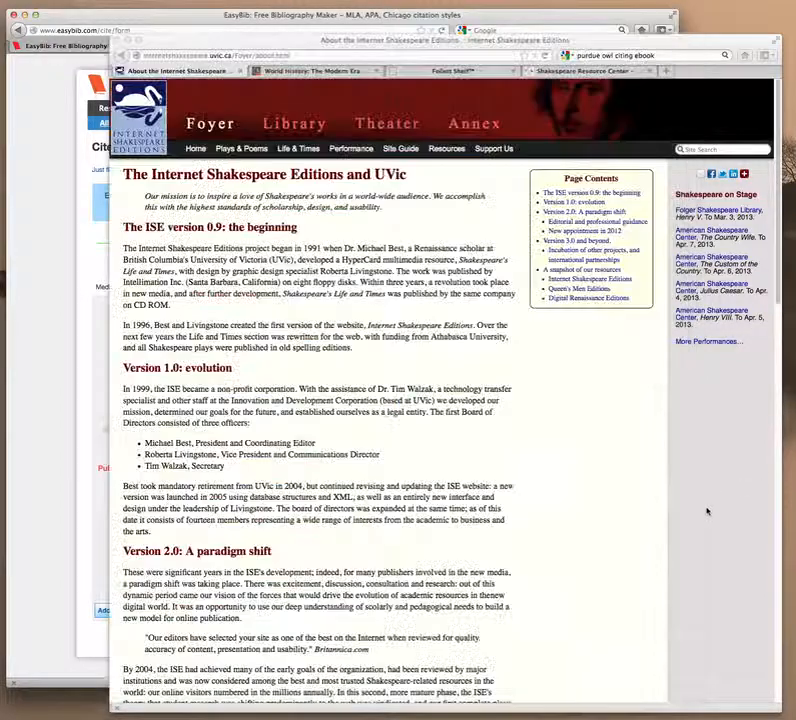
pyautogui.scroll(-15, 466, 388)
pyautogui.scroll(-5, 463, 397)
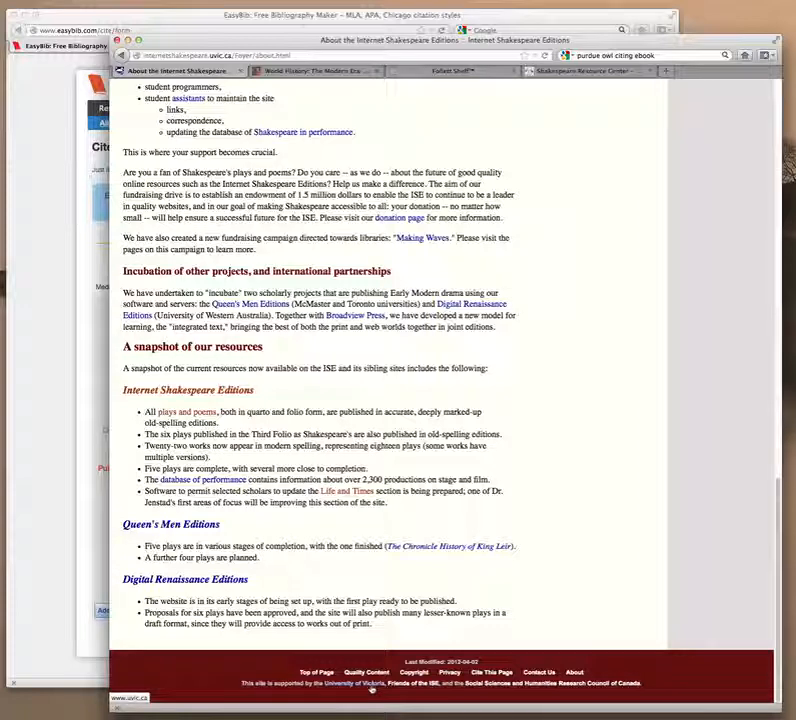
pyautogui.click(84, 494)
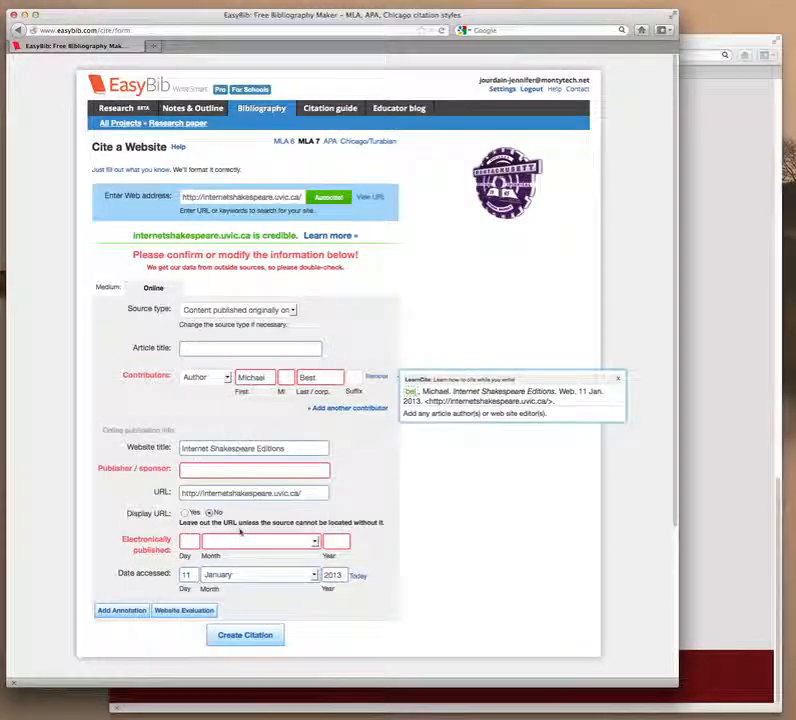
# Enter University of Victoria as publisher/sponsor, then recheck the Internet Shakespeare Editions page.
pyautogui.click(212, 470)
pyautogui.write('Uni')
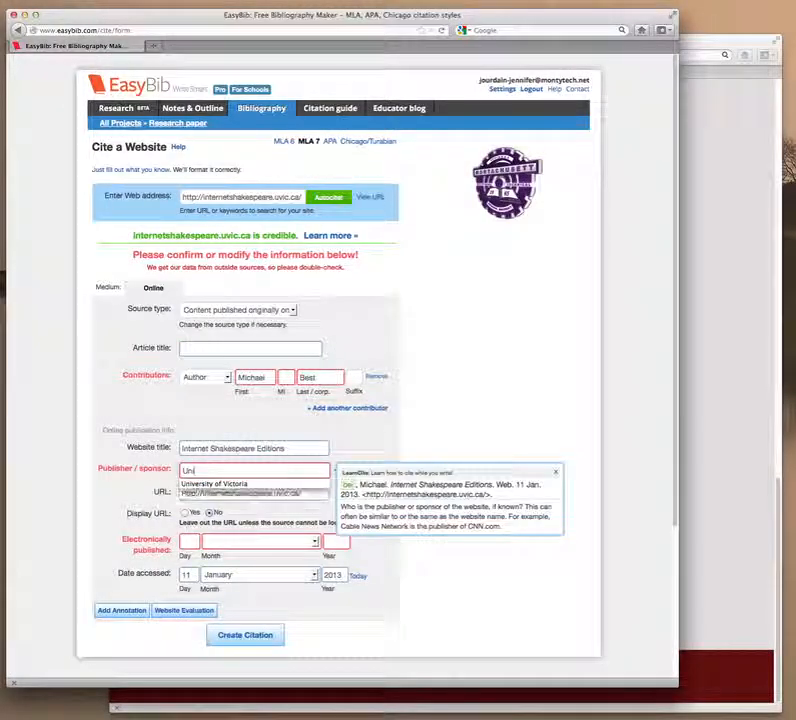
pyautogui.press('Return')
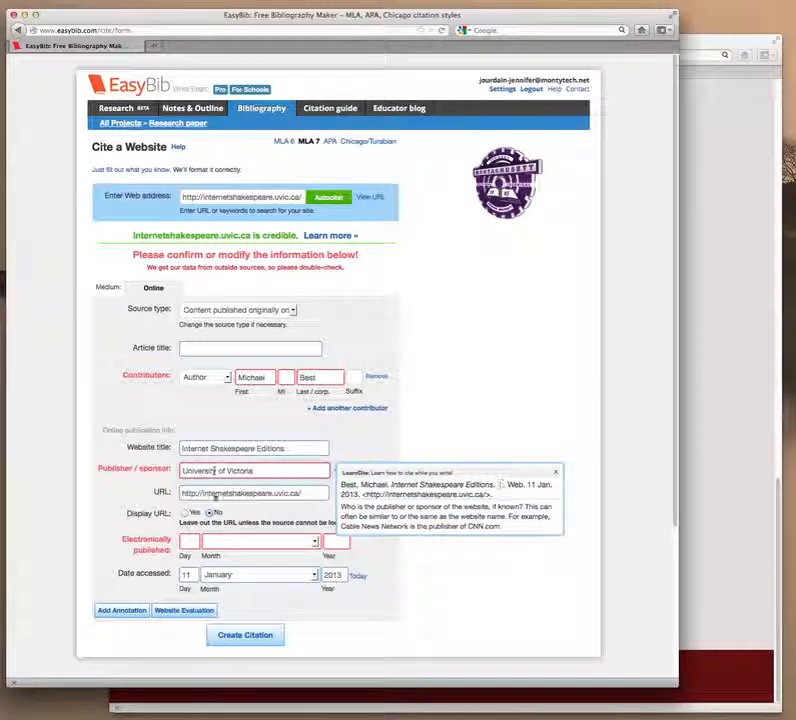
pyautogui.click(190, 543)
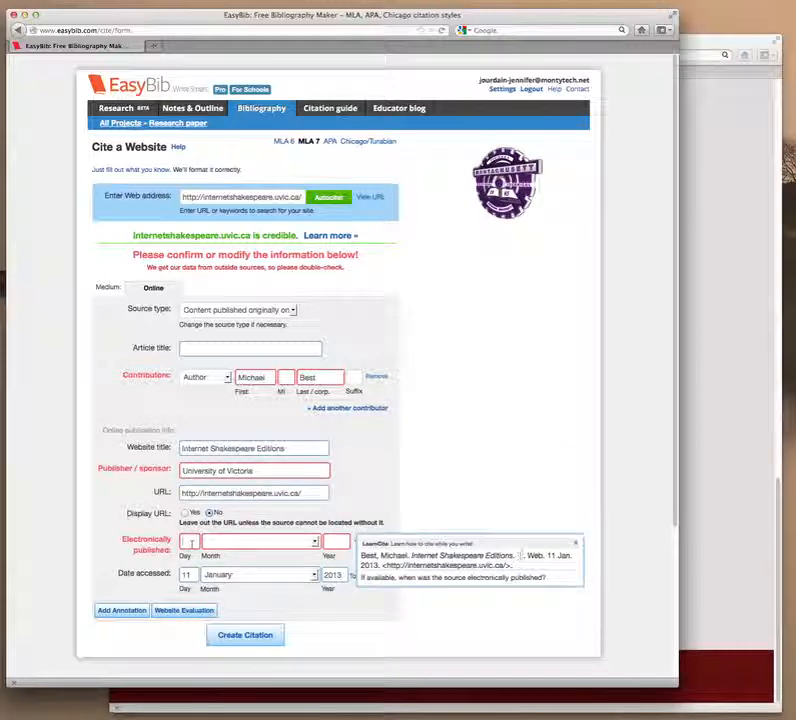
pyautogui.click(705, 593)
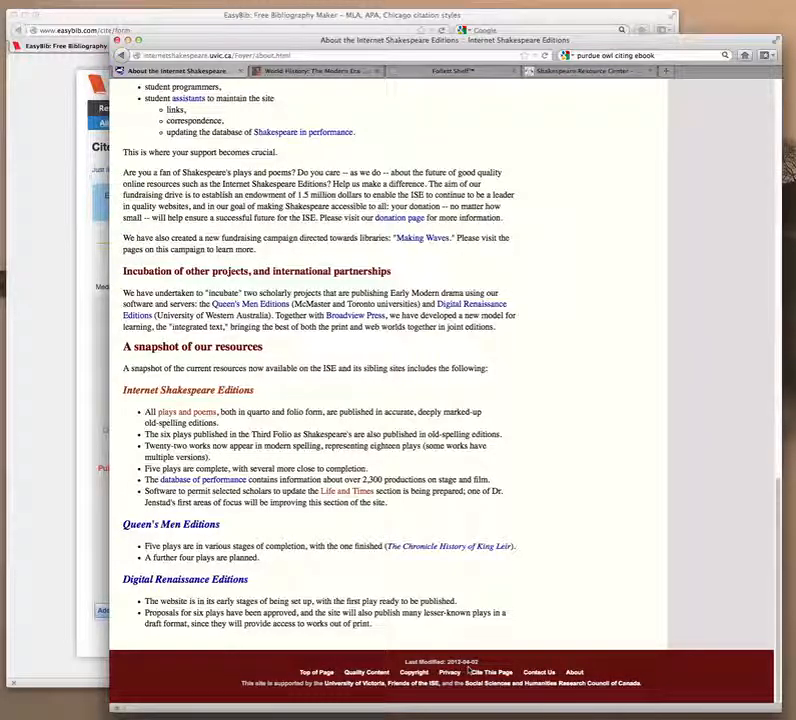
pyautogui.click(55, 621)
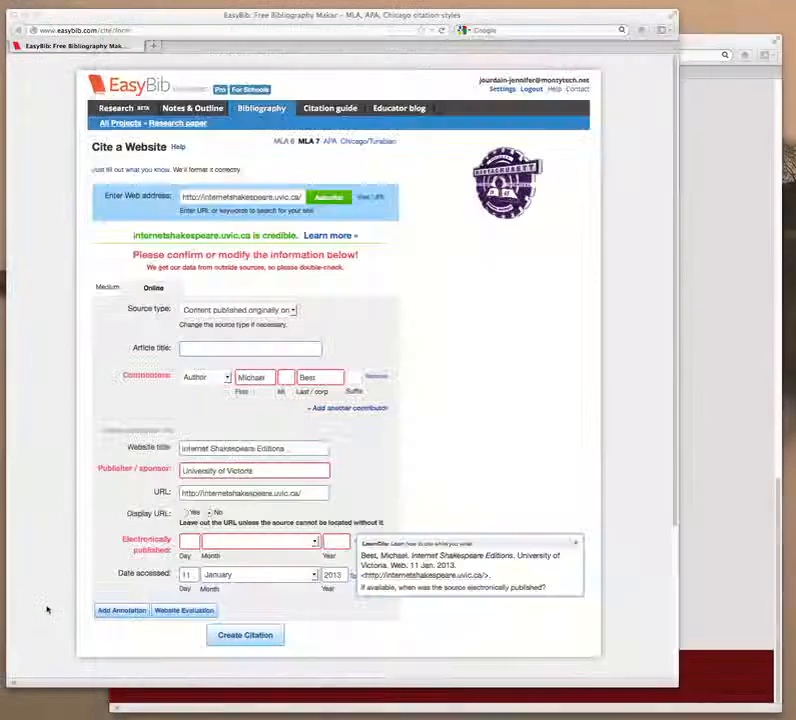
# Set the electronic publication date to 2 April 2012, display the URL, and create the citation.
pyautogui.write('2')
pyautogui.click(258, 541)
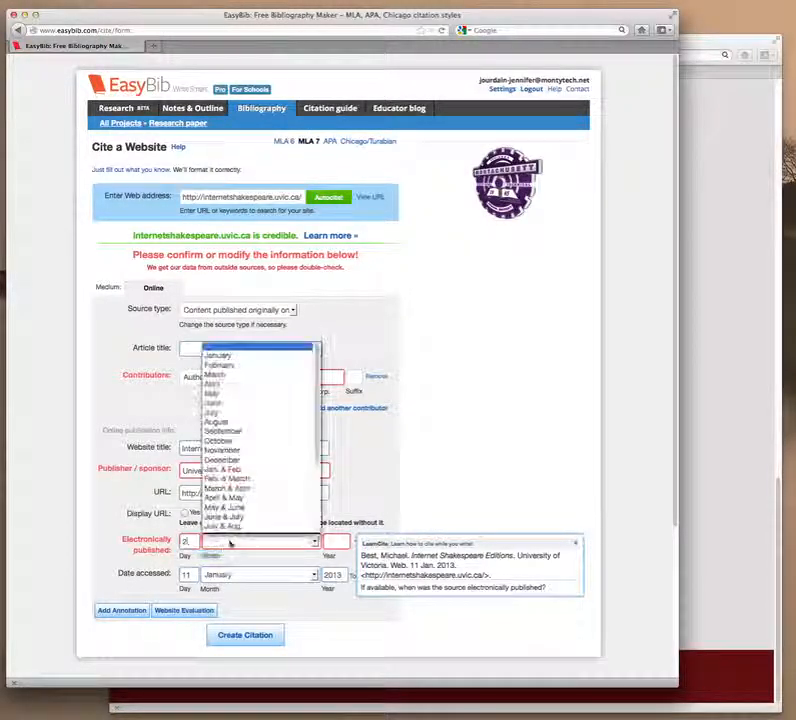
pyautogui.click(222, 383)
pyautogui.write('2012')
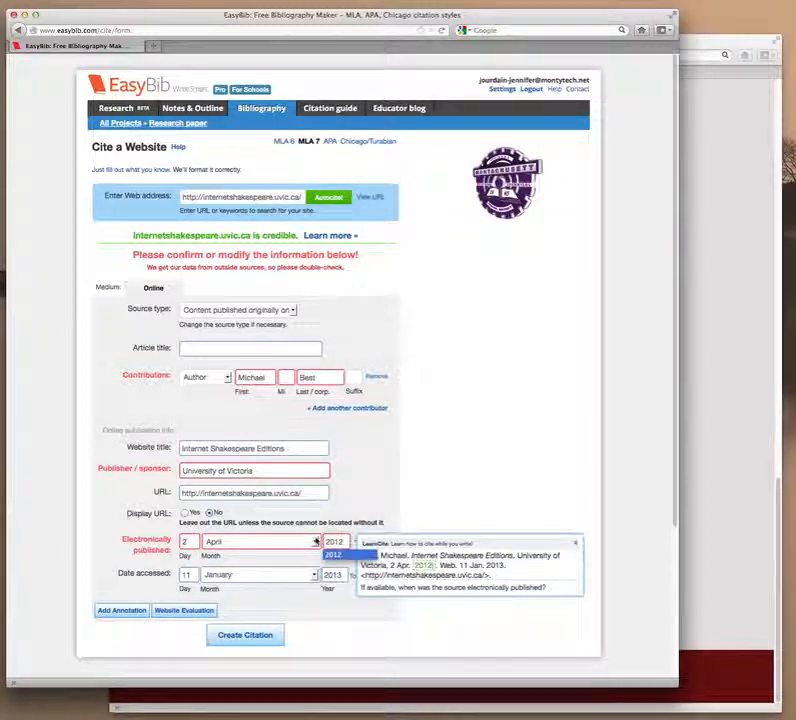
pyautogui.click(333, 555)
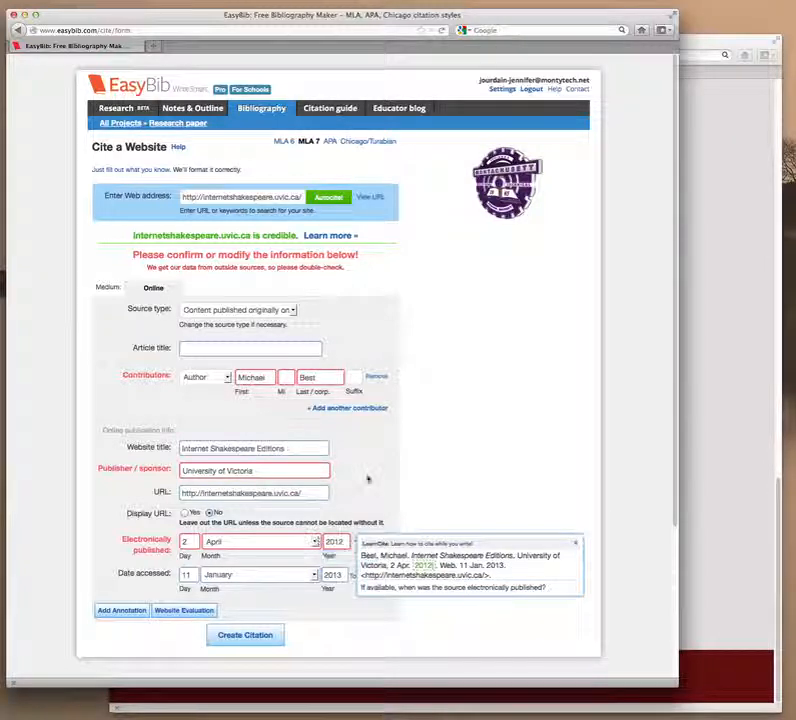
pyautogui.click(185, 513)
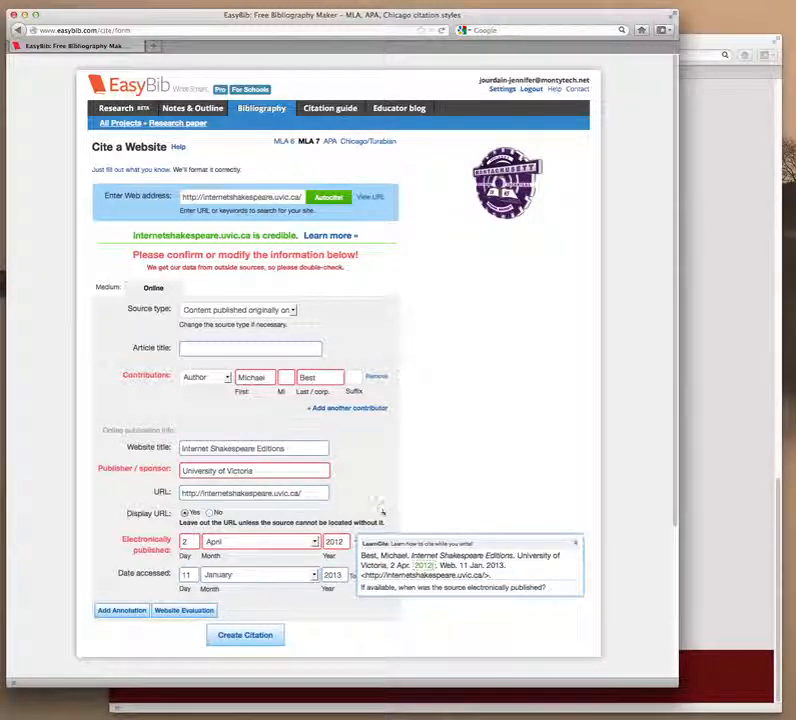
pyautogui.click(258, 638)
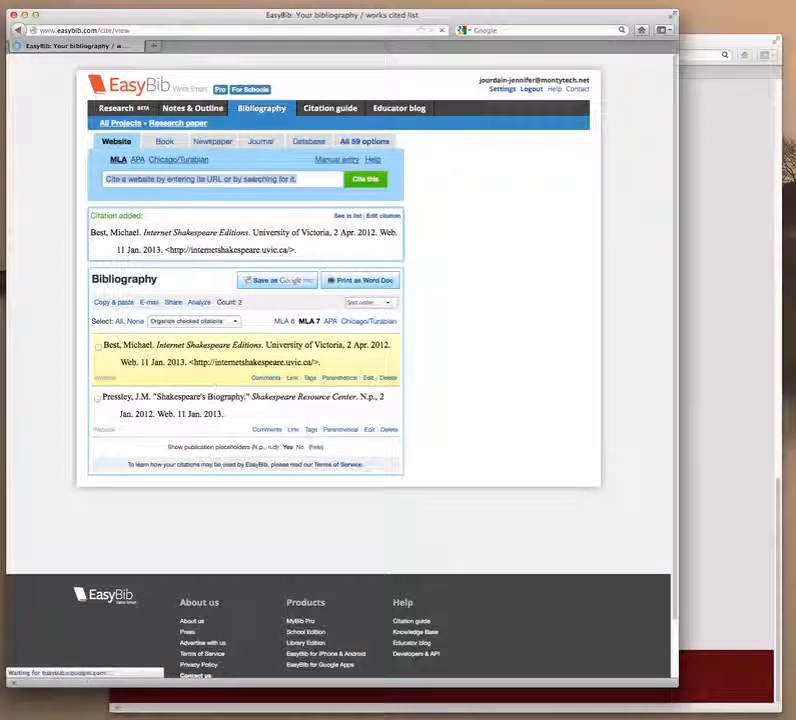
pyautogui.click(368, 430)
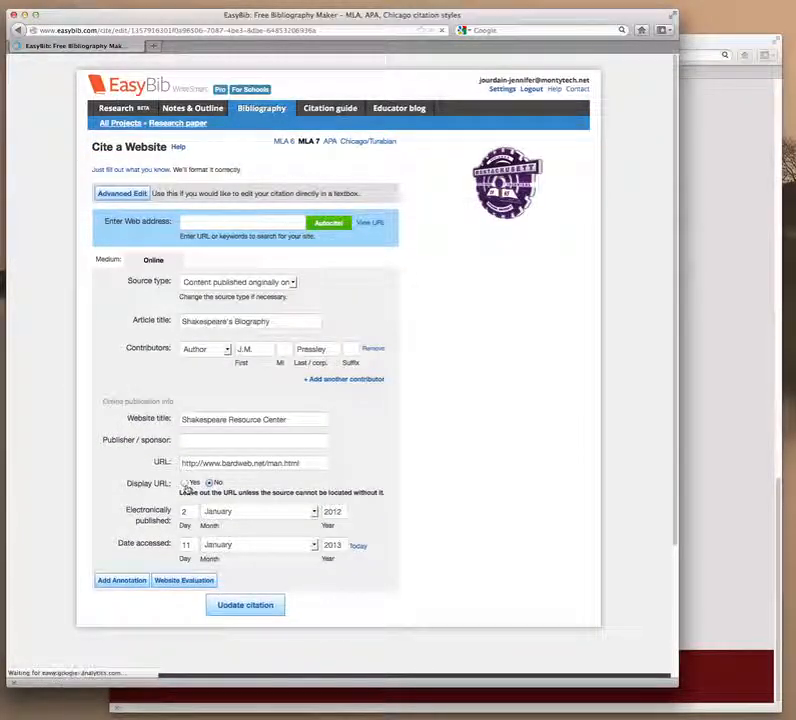
pyautogui.click(185, 483)
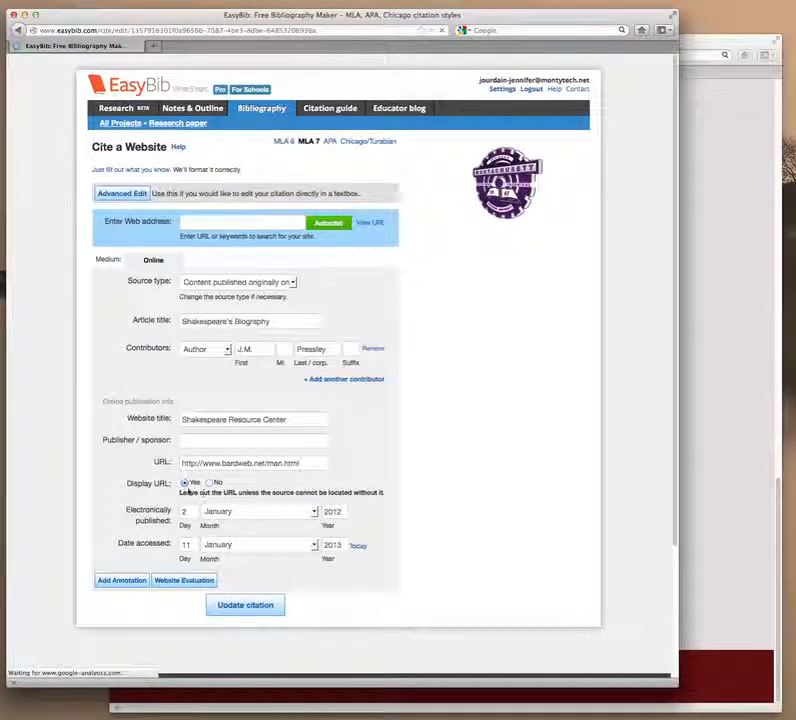
pyautogui.click(250, 613)
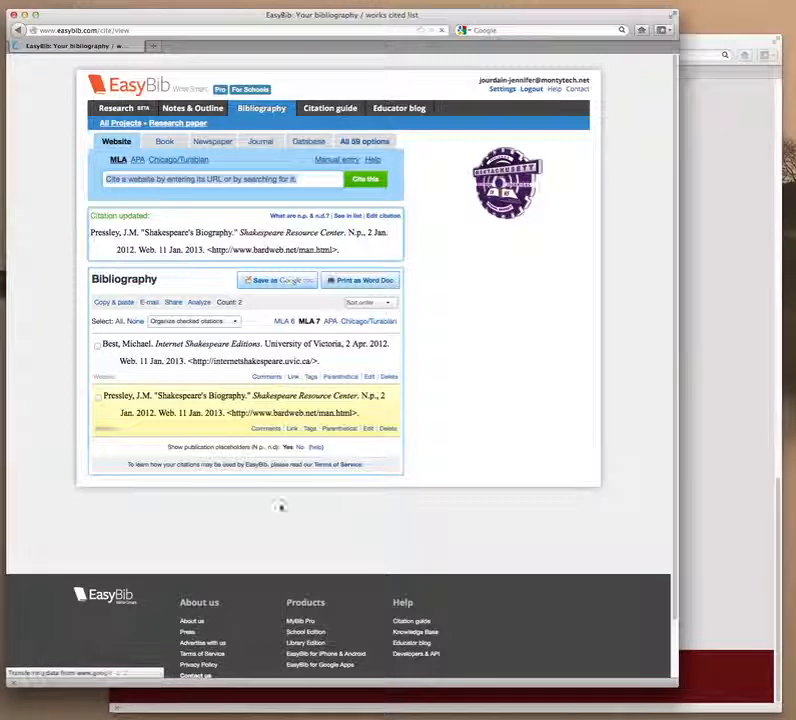
# Select the Globe Theatre article's MLA citation line in ABC-CLIO World History, then return to EasyBib.
pyautogui.click(726, 513)
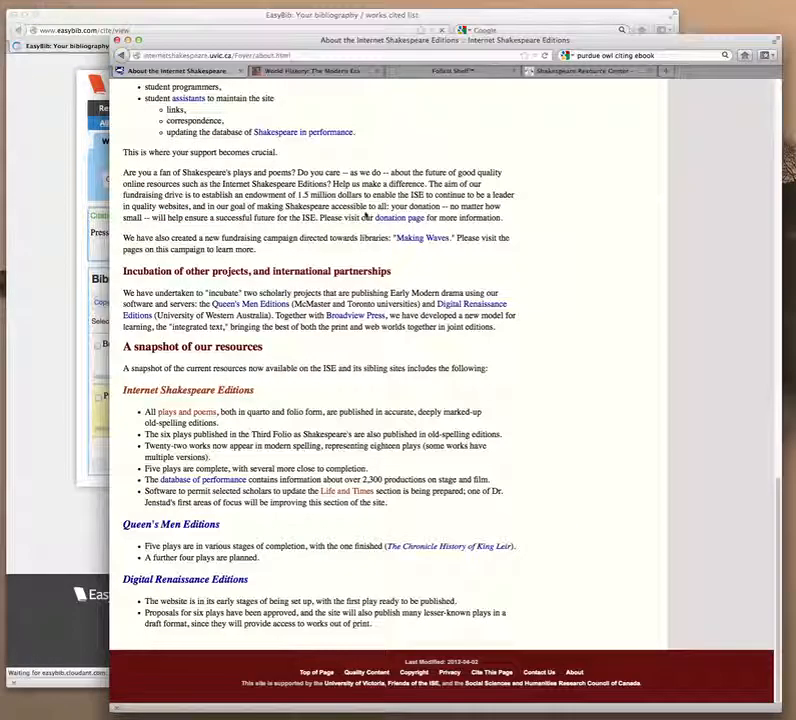
pyautogui.click(347, 75)
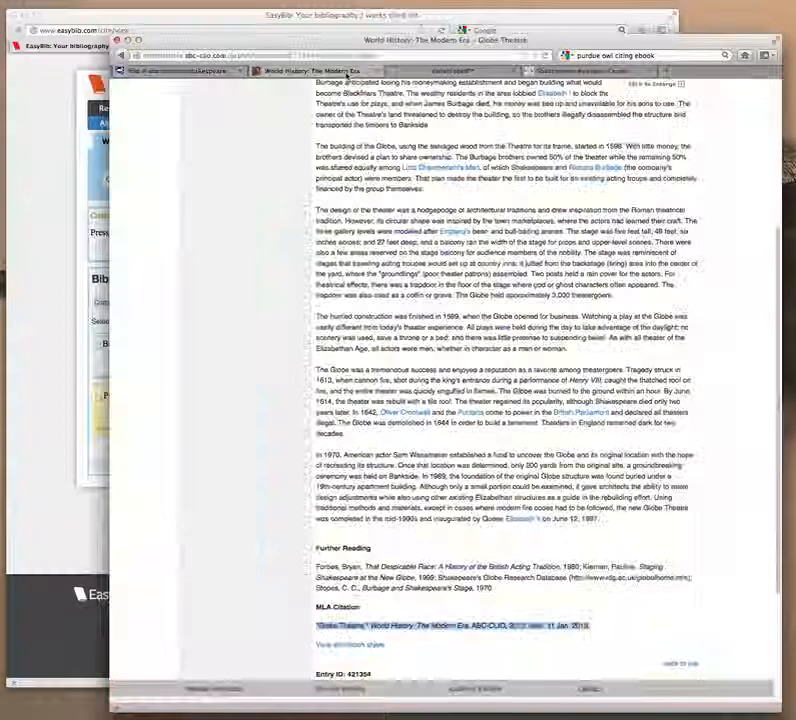
pyautogui.scroll(15, 256, 281)
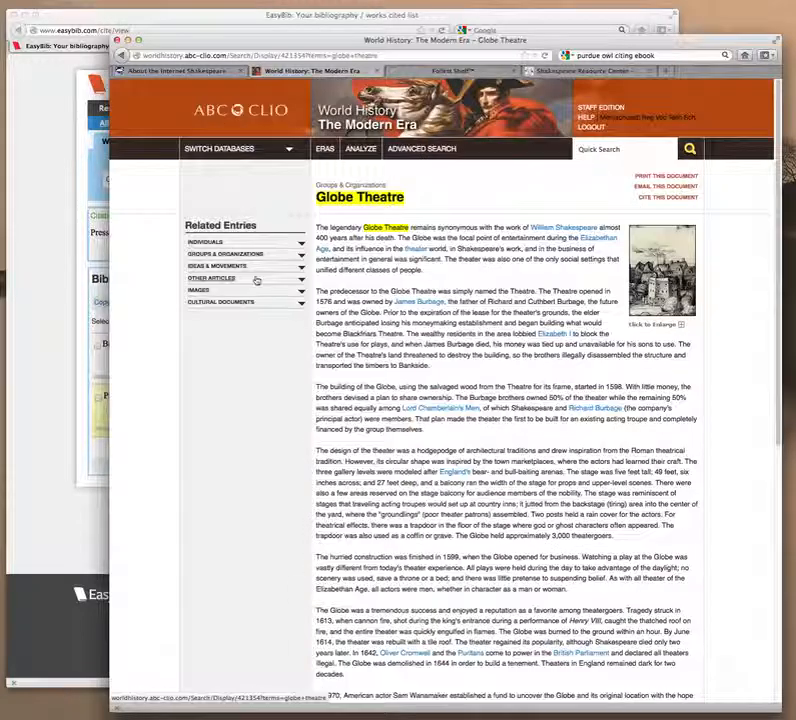
pyautogui.scroll(-8, 211, 459)
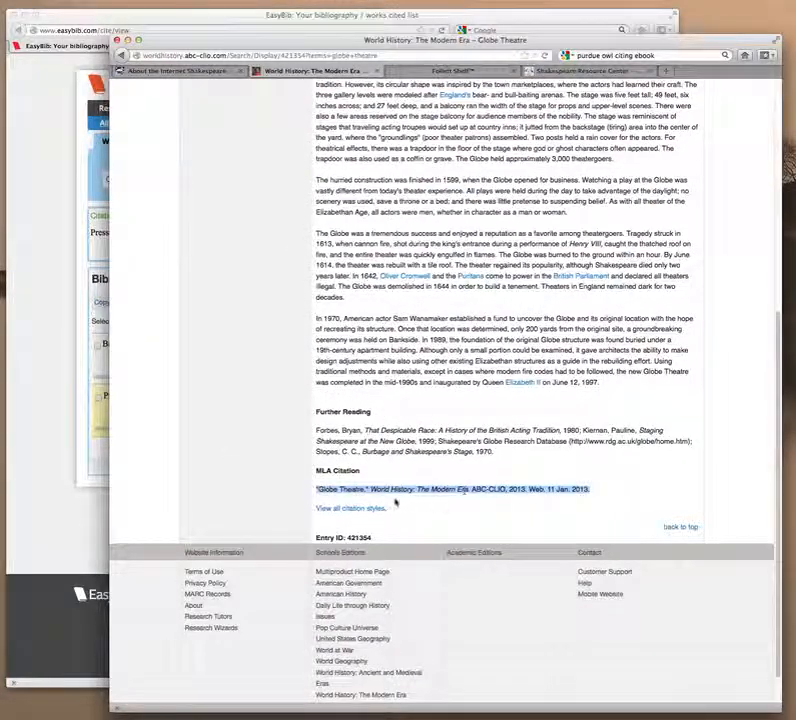
pyautogui.click(603, 496)
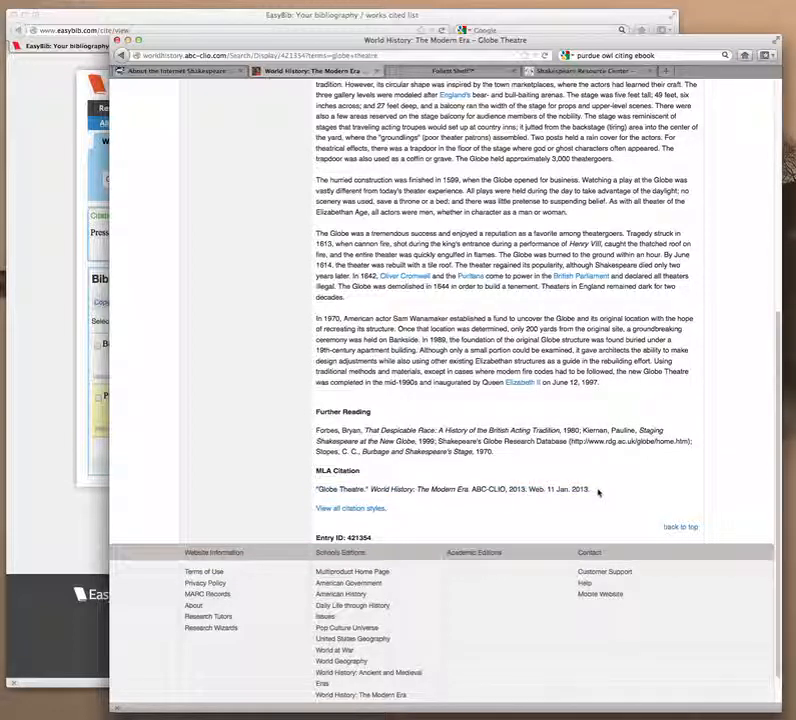
pyautogui.moveTo(598, 490); pyautogui.dragTo(325, 499)
pyautogui.tripleClick(318, 489)
pyautogui.hotkey('ctrl', 'c')
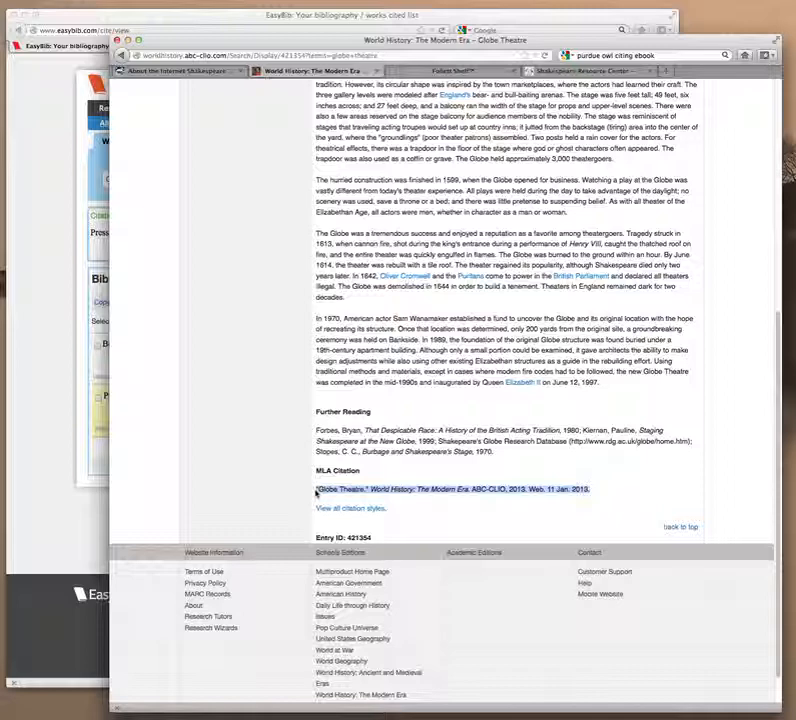
pyautogui.click(76, 505)
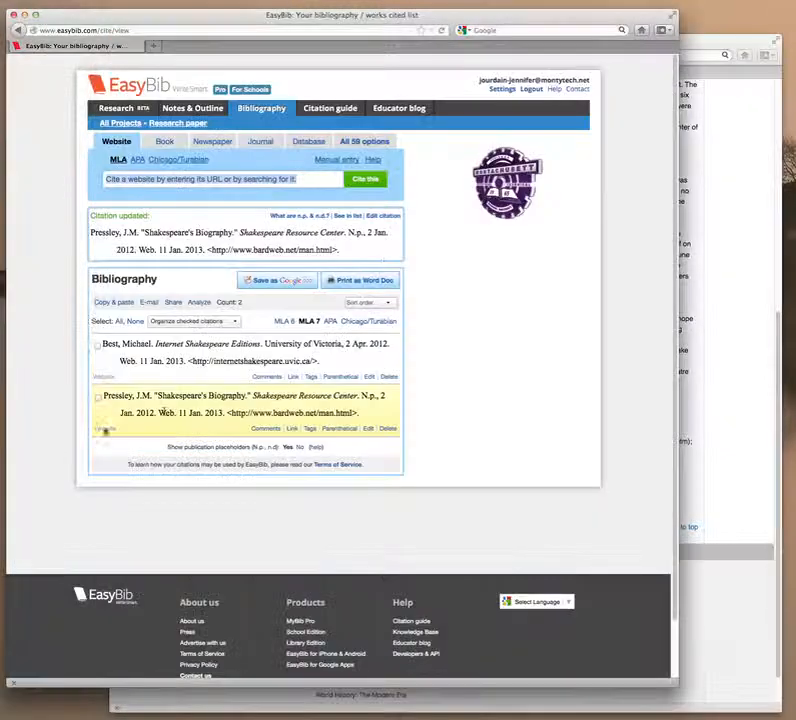
# Paste the copied Globe Theatre MLA citation into a Database copy-and-paste custom entry.
pyautogui.click(307, 140)
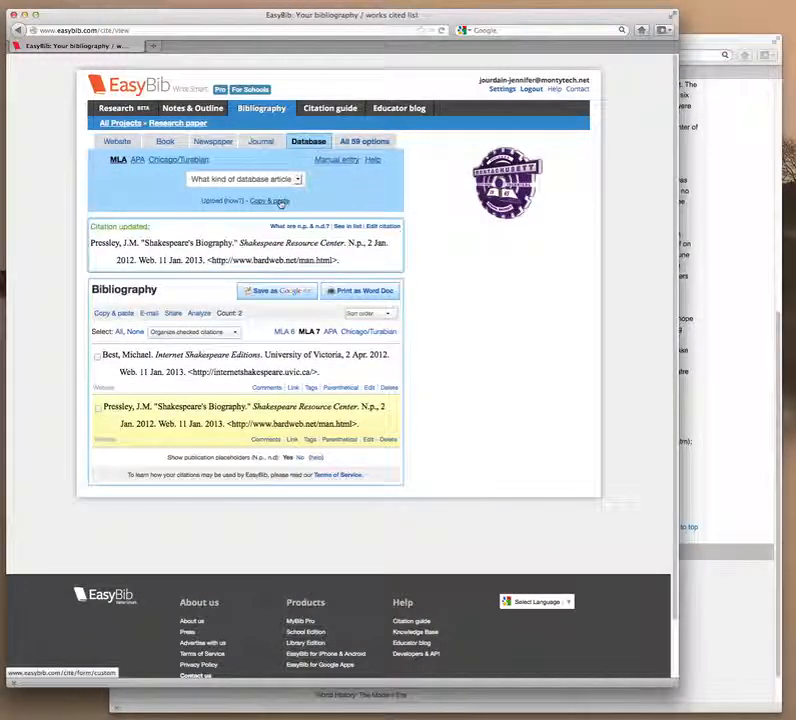
pyautogui.click(275, 202)
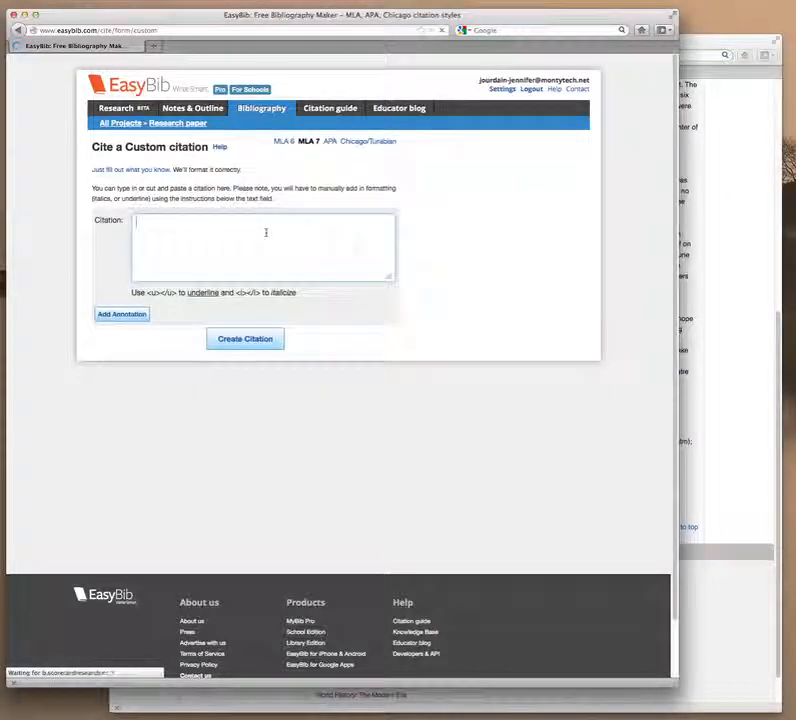
pyautogui.rightClick(268, 235)
pyautogui.click(288, 277)
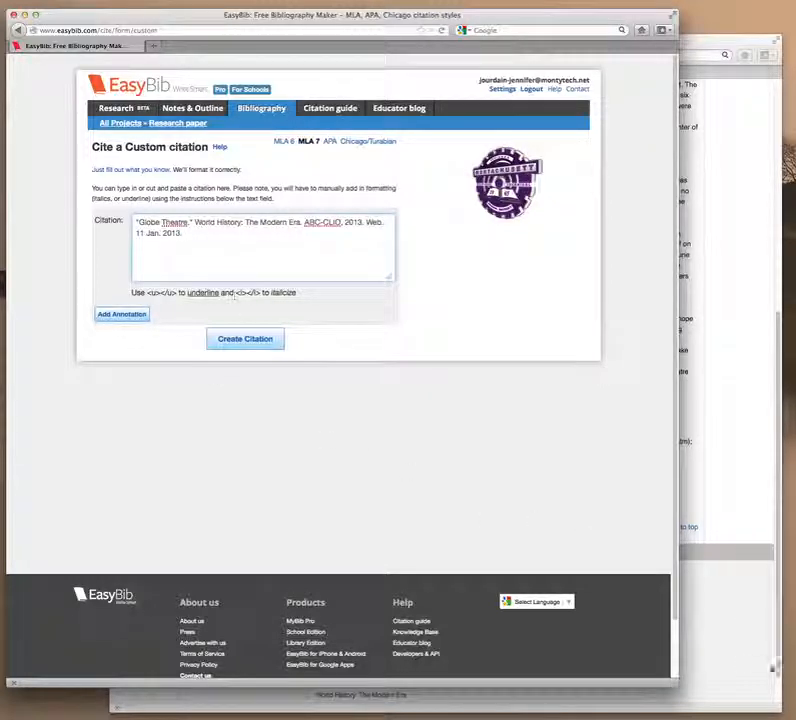
# Wrap World History: The Modern Era in <i></i> tags and create the citation.
pyautogui.click(745, 653)
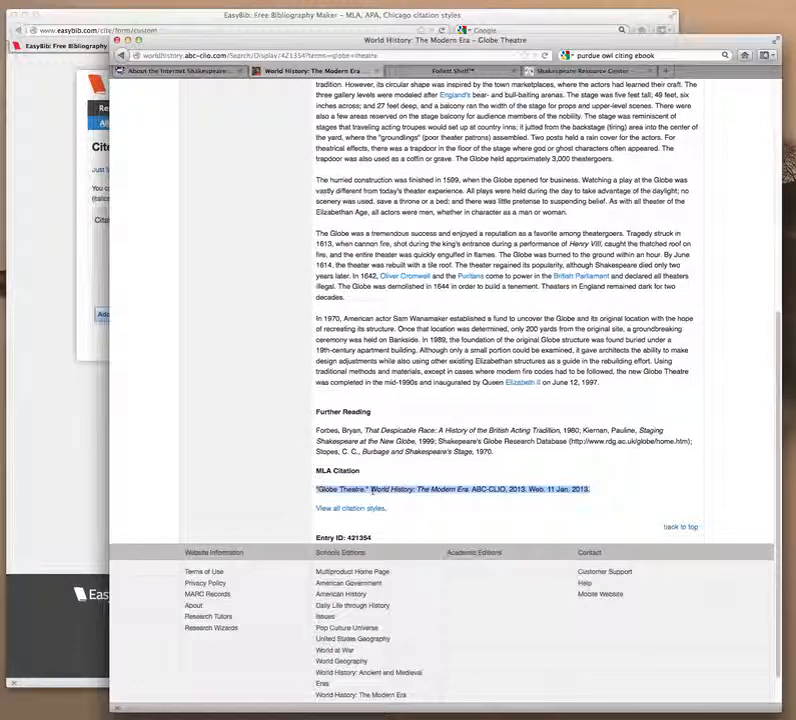
pyautogui.click(59, 457)
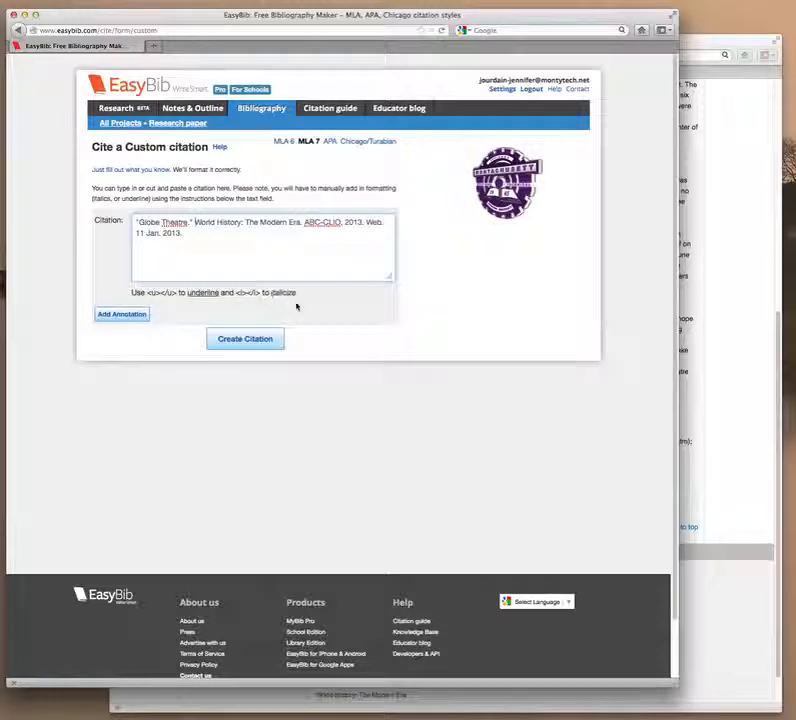
pyautogui.write('<i>')
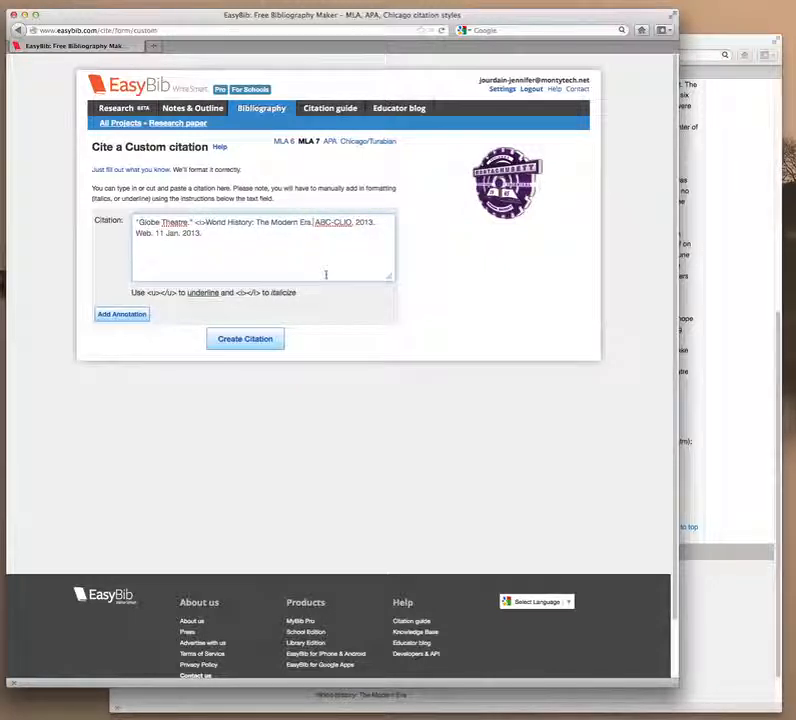
pyautogui.click(316, 222)
pyautogui.write('</i>')
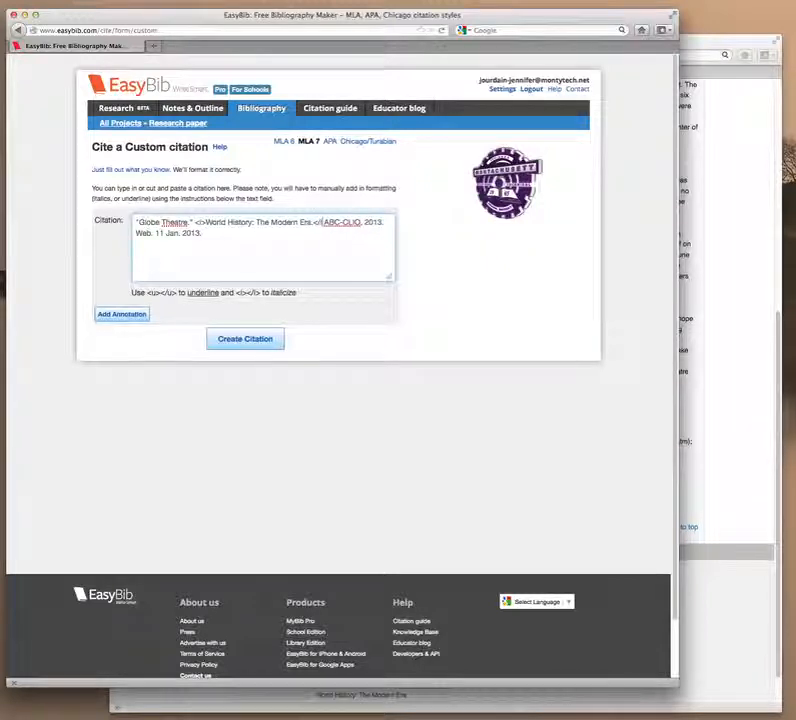
pyautogui.click(270, 339)
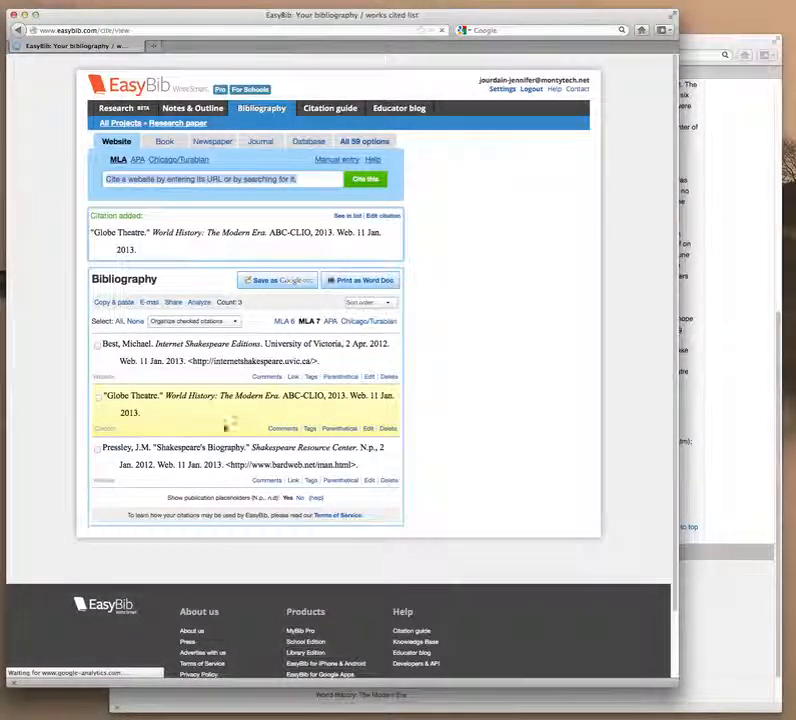
pyautogui.click(742, 253)
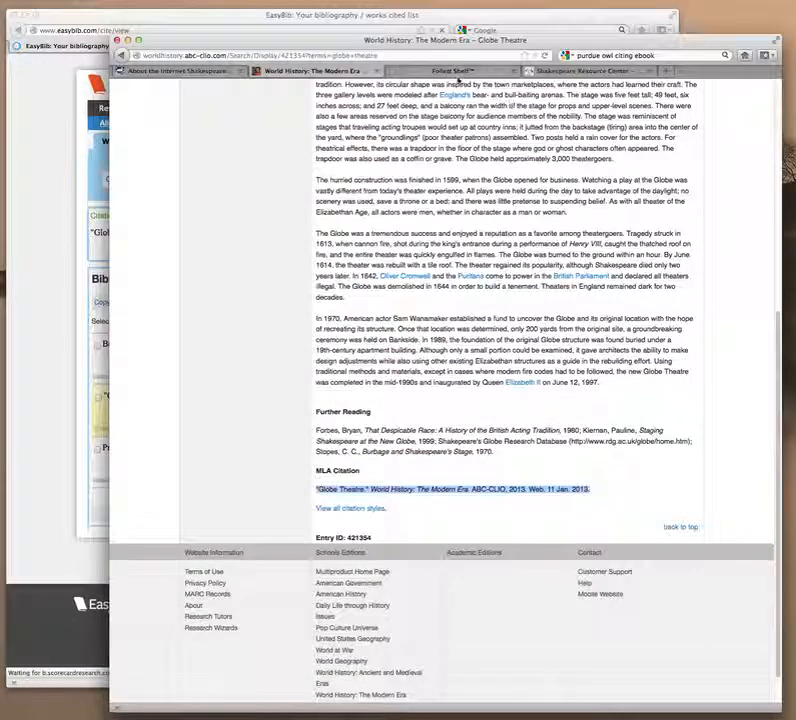
# Open Shakespeare's Life from Follett Shelf's recently read books and page to its copyright page.
pyautogui.click(453, 71)
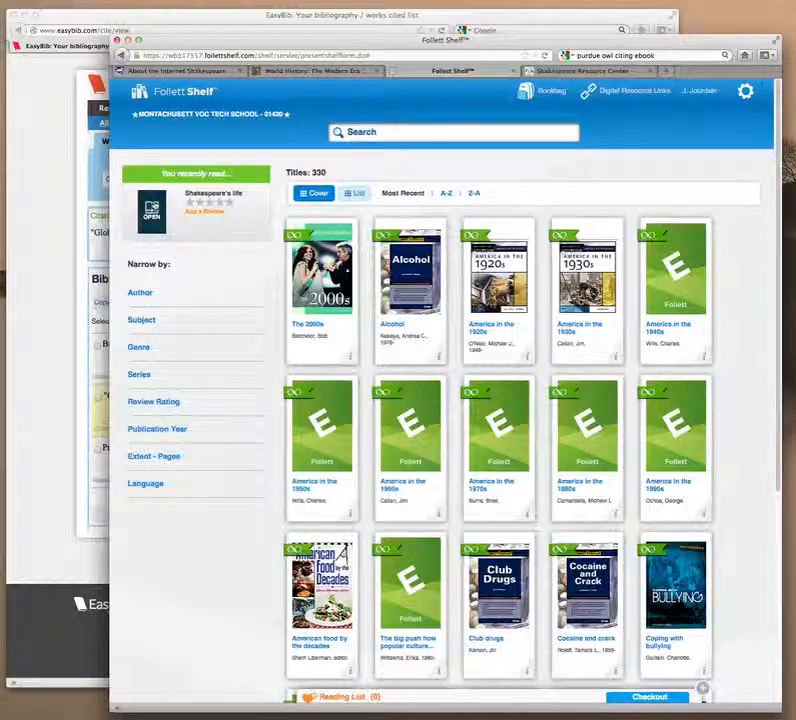
pyautogui.click(154, 212)
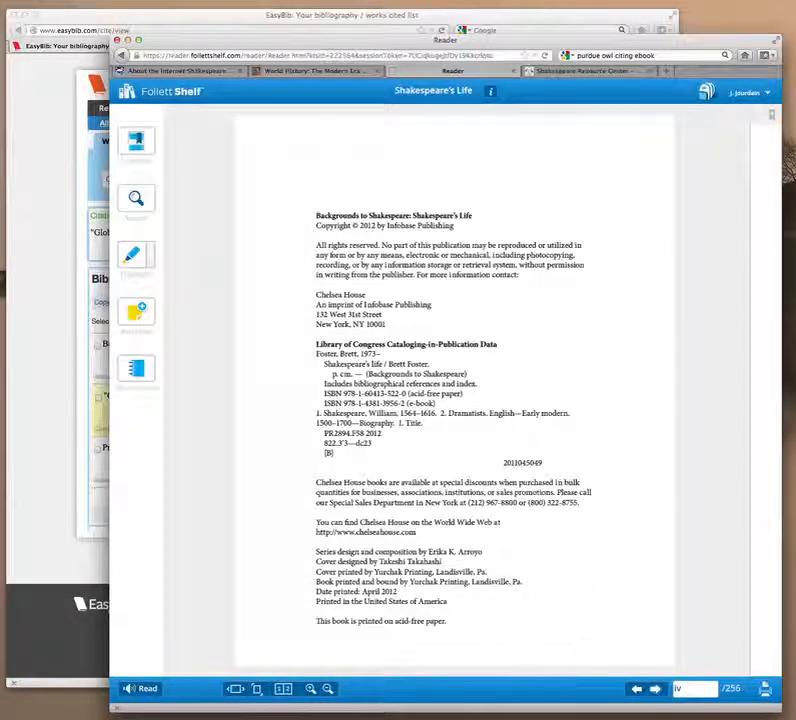
pyautogui.click(636, 688)
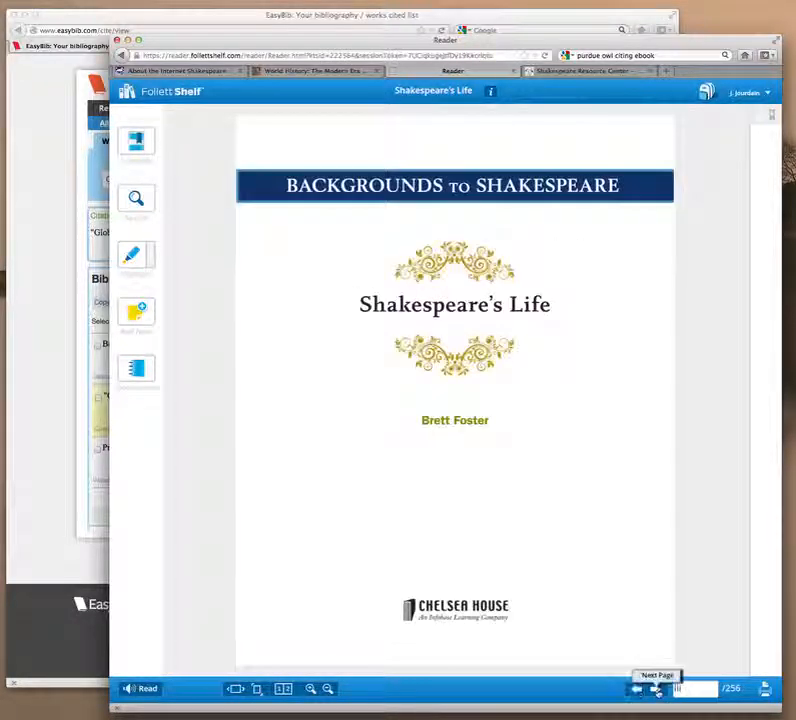
pyautogui.click(656, 689)
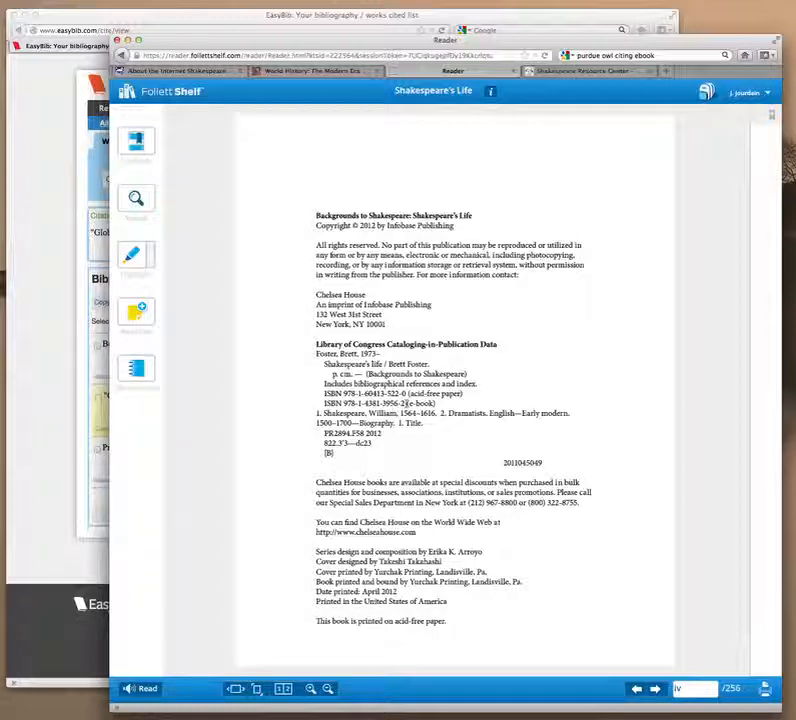
pyautogui.moveTo(404, 403); pyautogui.dragTo(344, 403)
pyautogui.rightClick(388, 404)
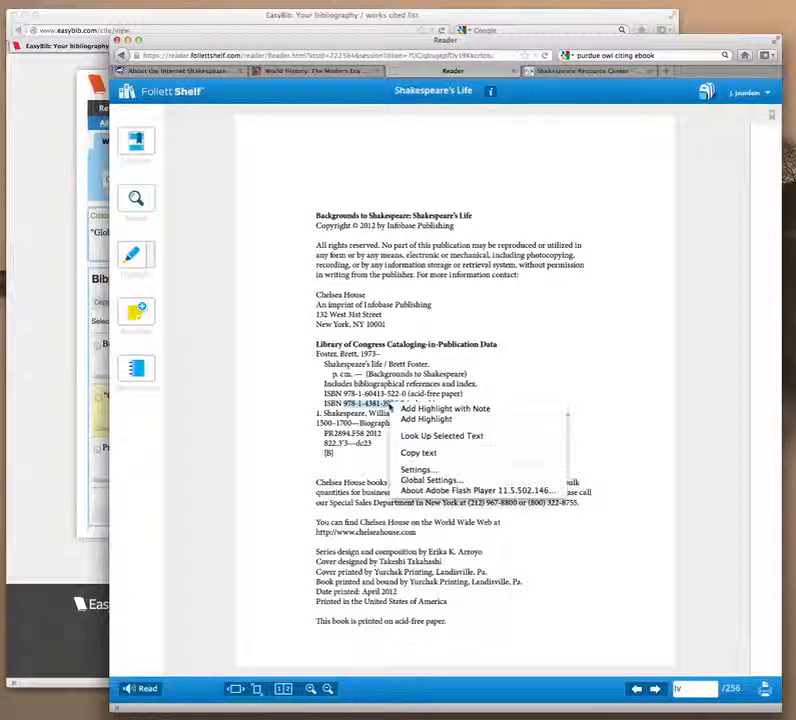
pyautogui.click(420, 451)
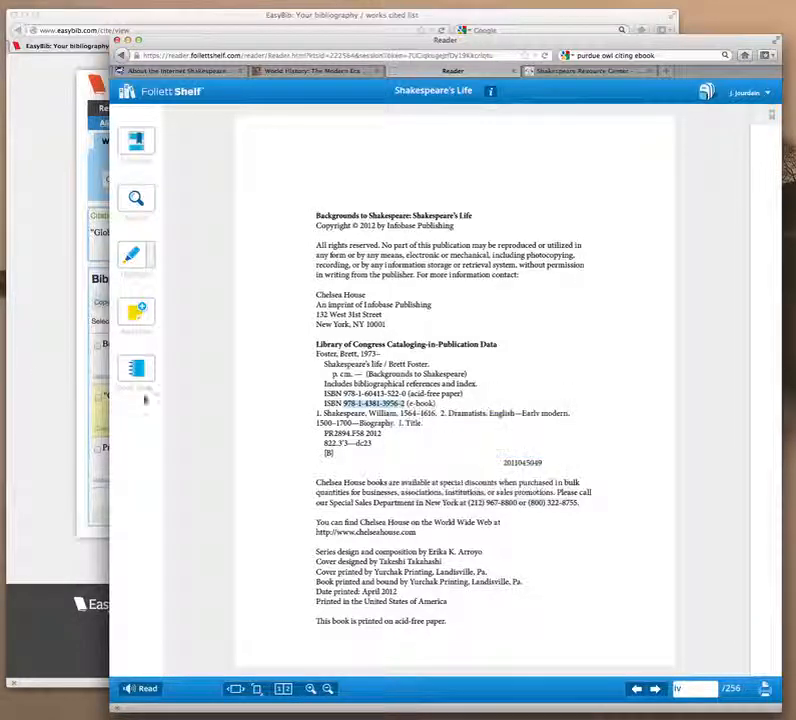
pyautogui.click(27, 370)
pyautogui.click(167, 142)
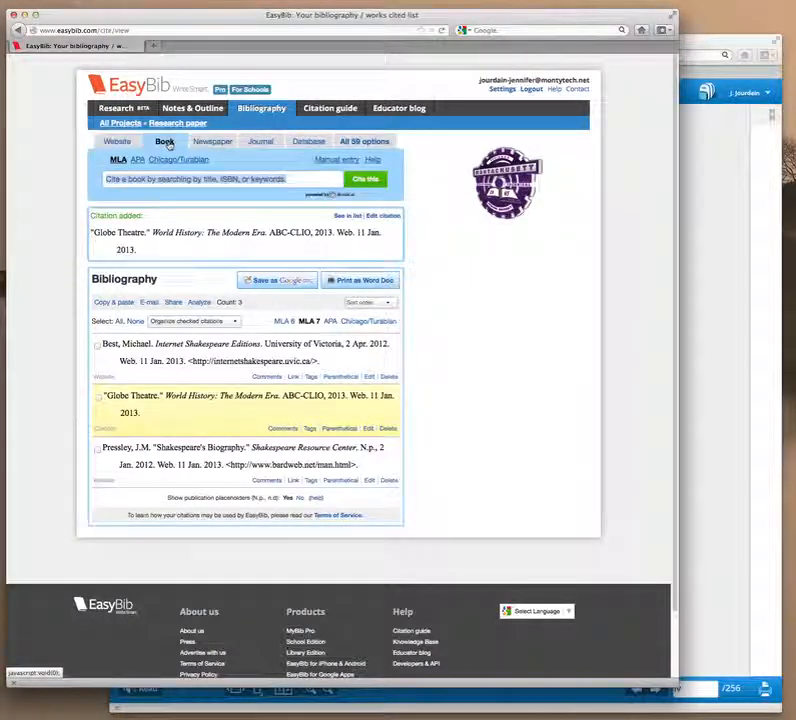
pyautogui.rightClick(190, 178)
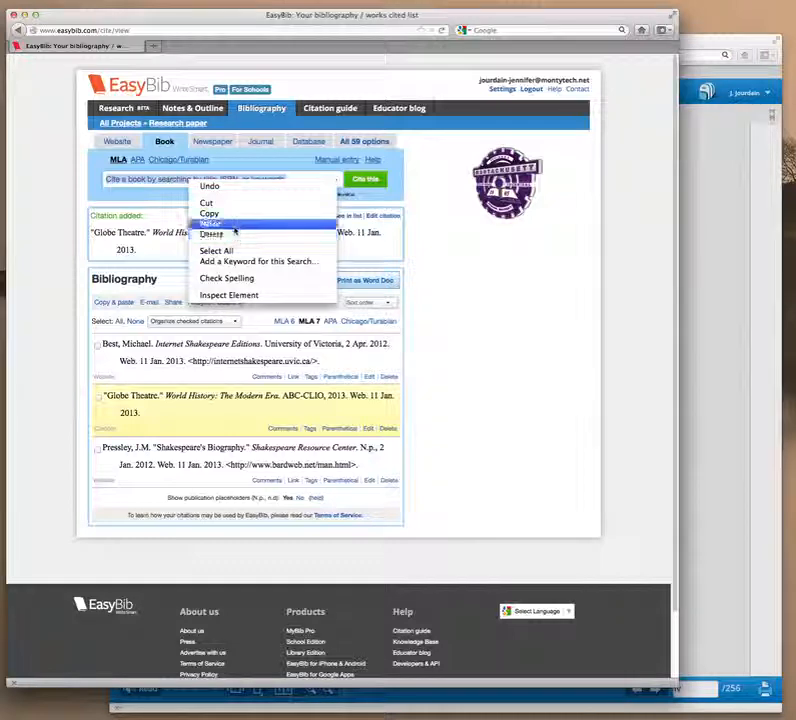
pyautogui.click(209, 223)
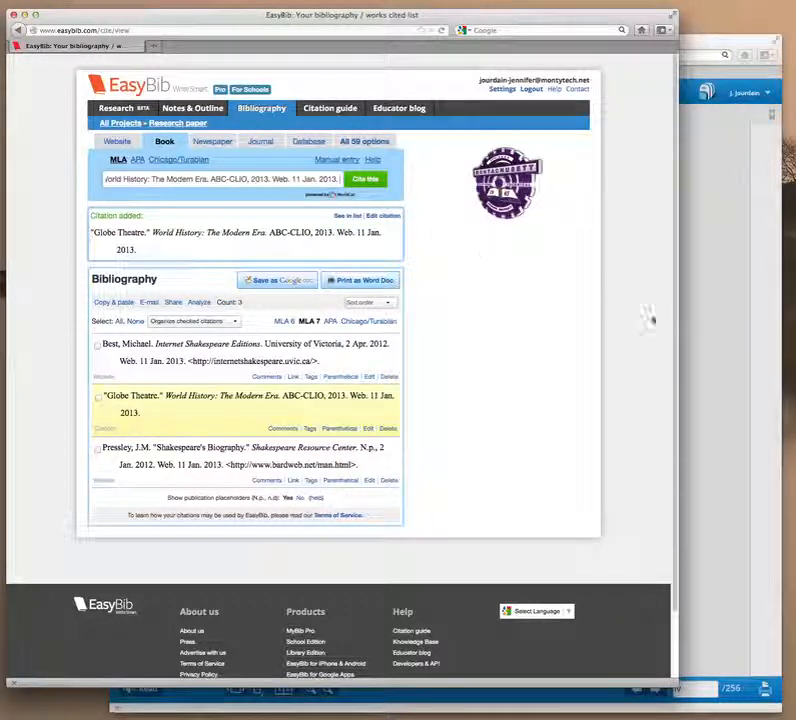
# Recopy the ISBN, replace the wrongly pasted text, and search EasyBib by ISBN.
pyautogui.click(715, 330)
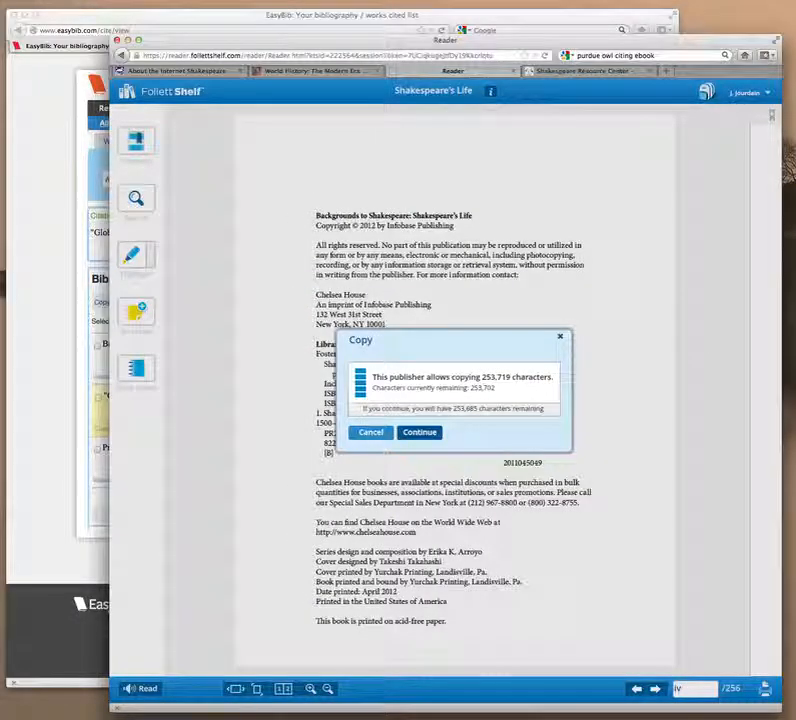
pyautogui.click(419, 432)
pyautogui.rightClick(407, 402)
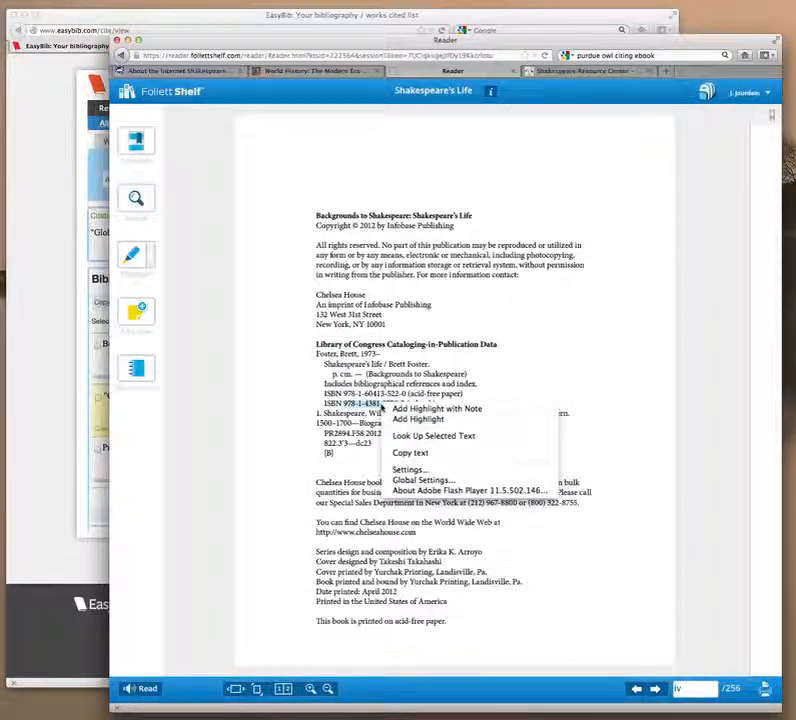
pyautogui.click(426, 451)
pyautogui.click(40, 370)
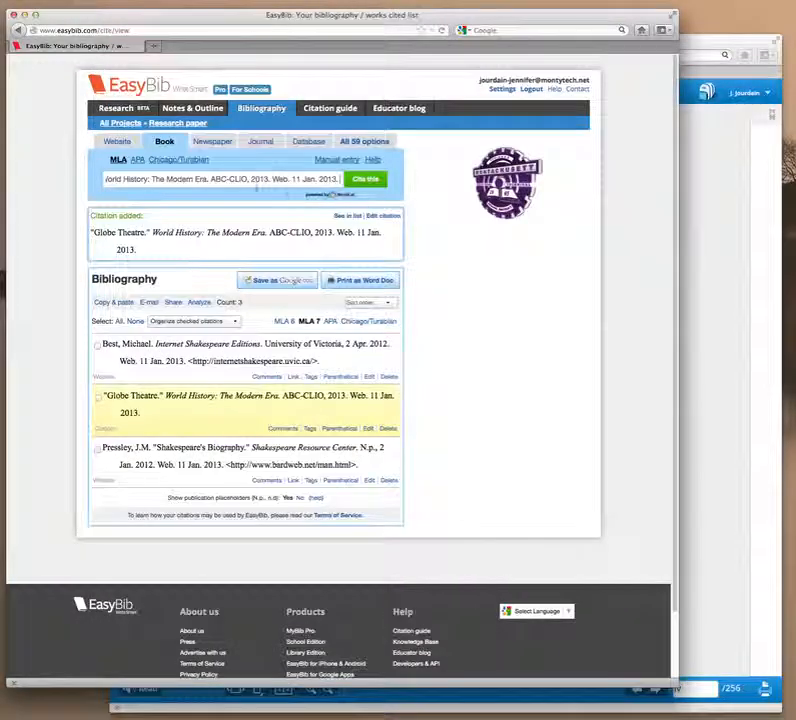
pyautogui.click(247, 178)
pyautogui.rightClick(247, 178)
pyautogui.click(275, 224)
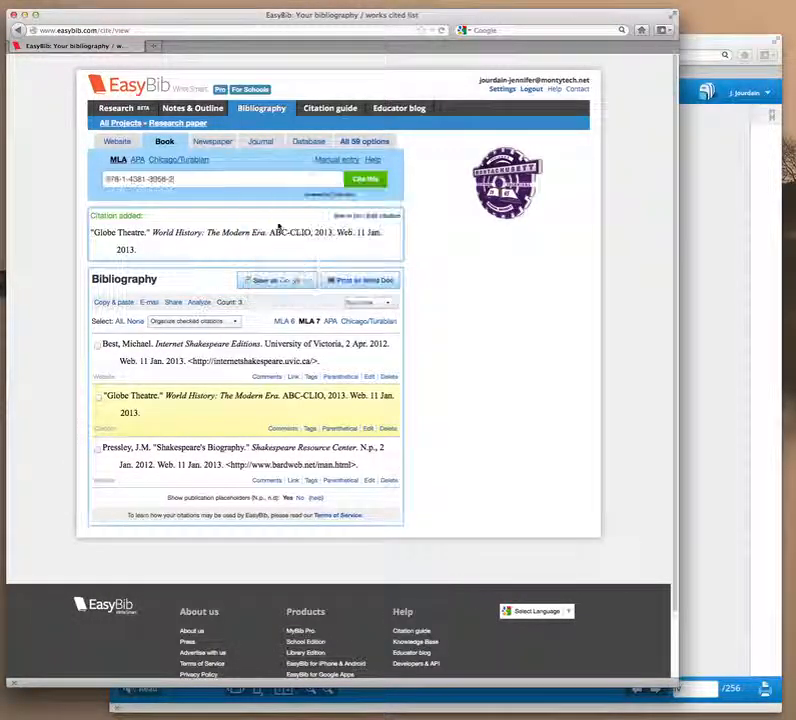
pyautogui.click(363, 179)
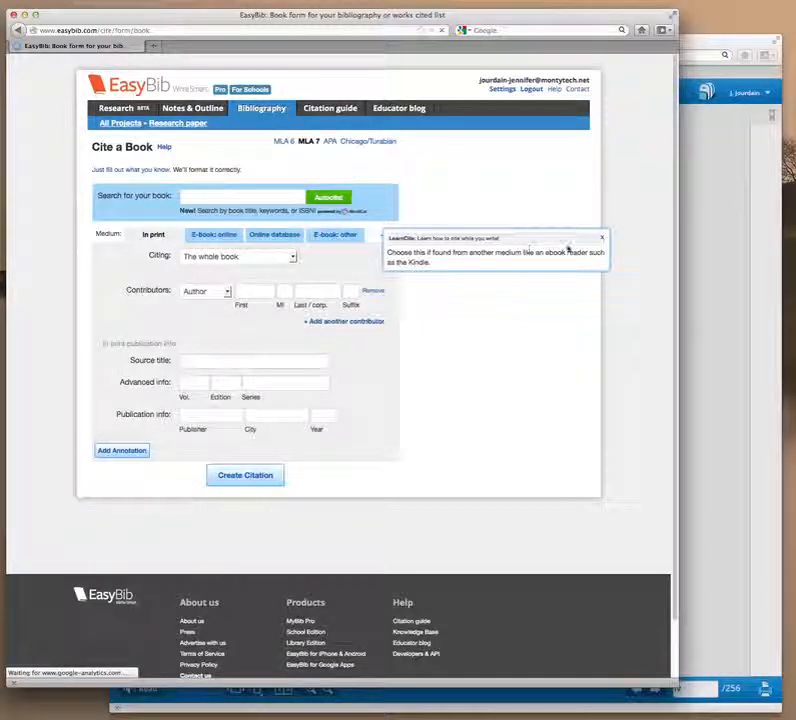
# Mark the book as an other e-book medium and enter the author's first and last name.
pyautogui.click(602, 237)
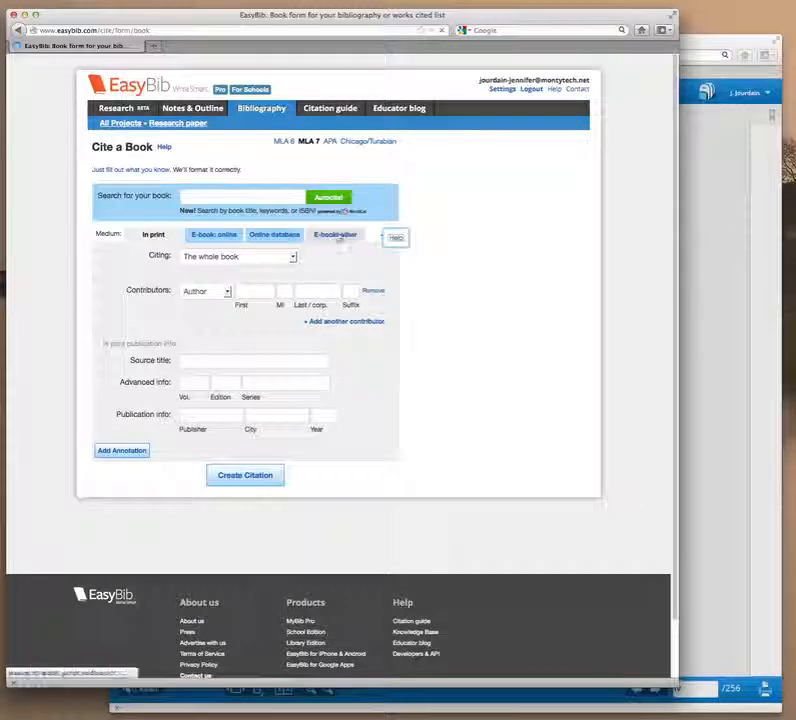
pyautogui.click(340, 234)
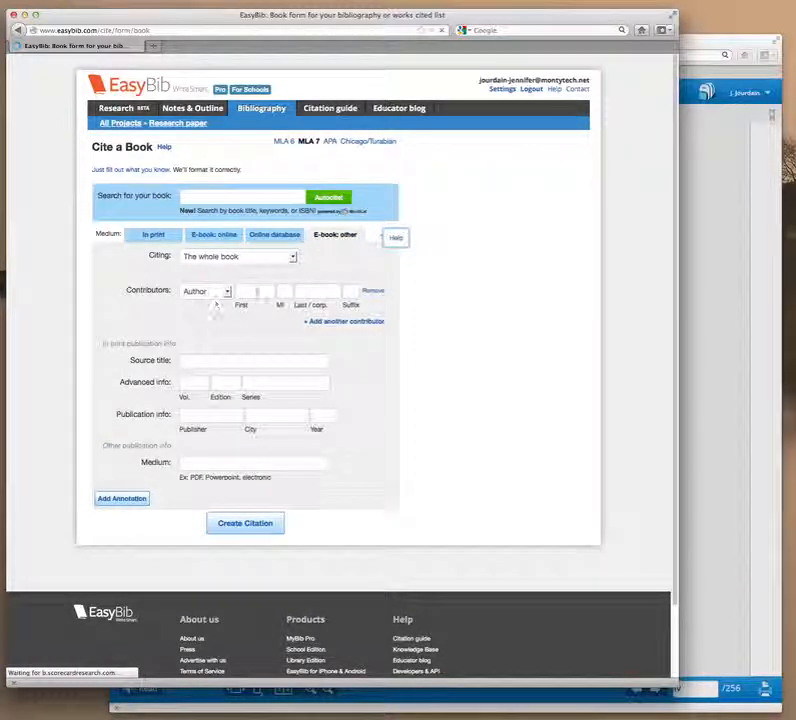
pyautogui.click(255, 291)
pyautogui.click(724, 377)
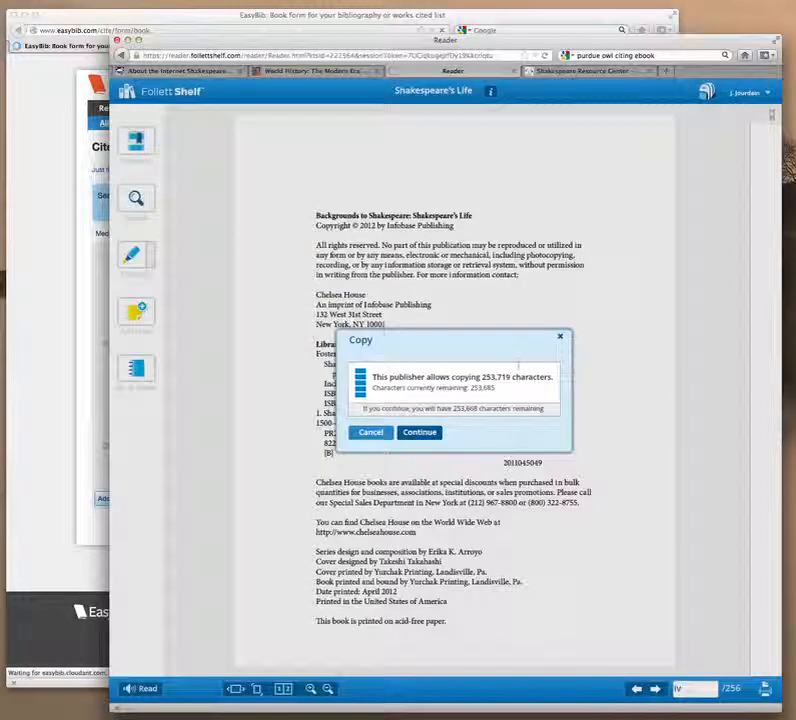
pyautogui.click(359, 433)
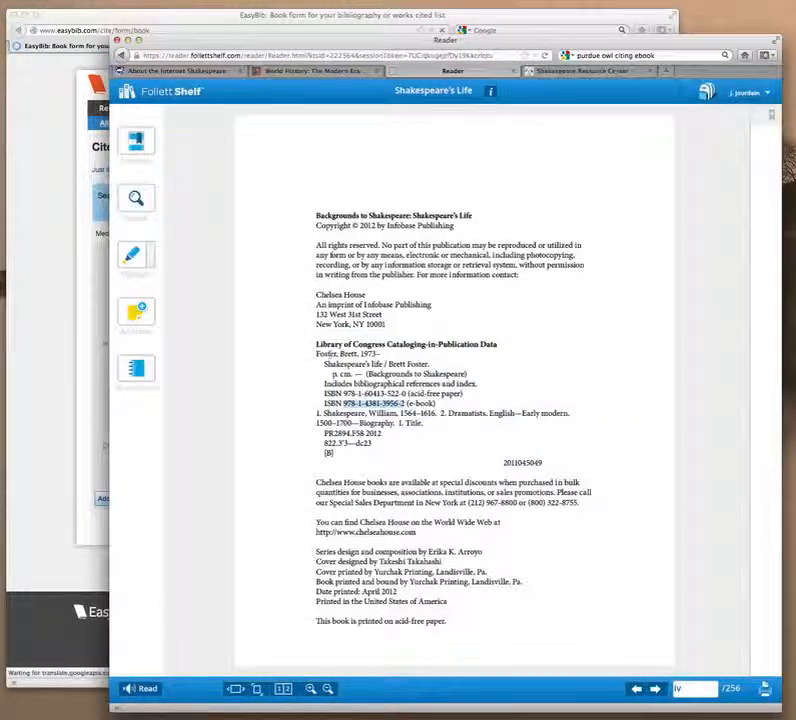
pyautogui.click(40, 345)
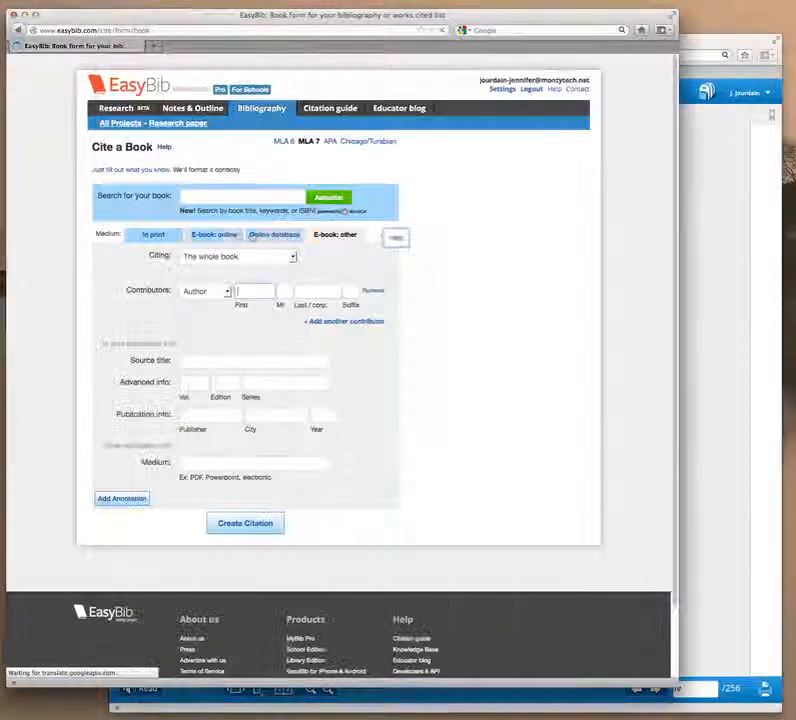
pyautogui.write('Brett')
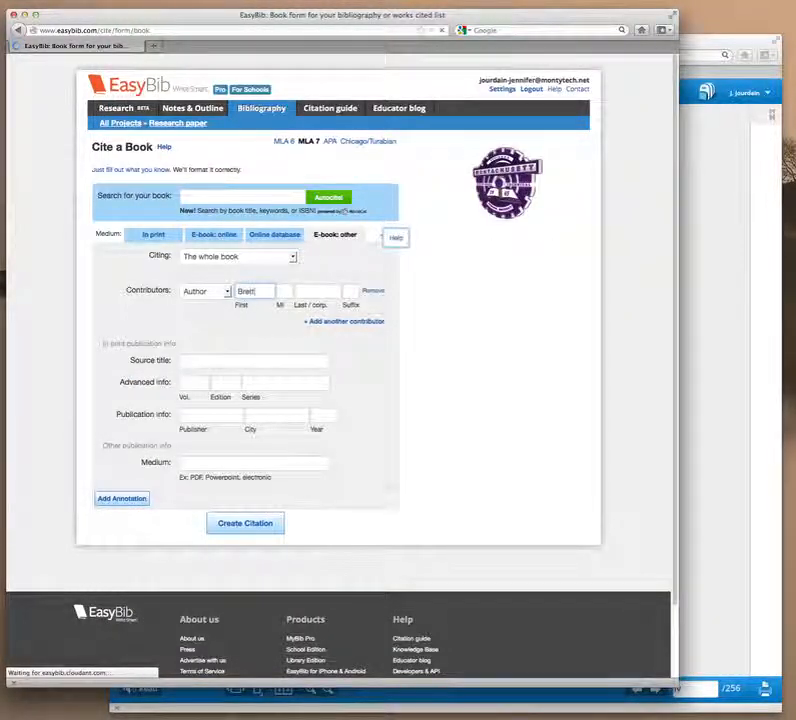
pyautogui.press('Tab')
pyautogui.write('Foster')
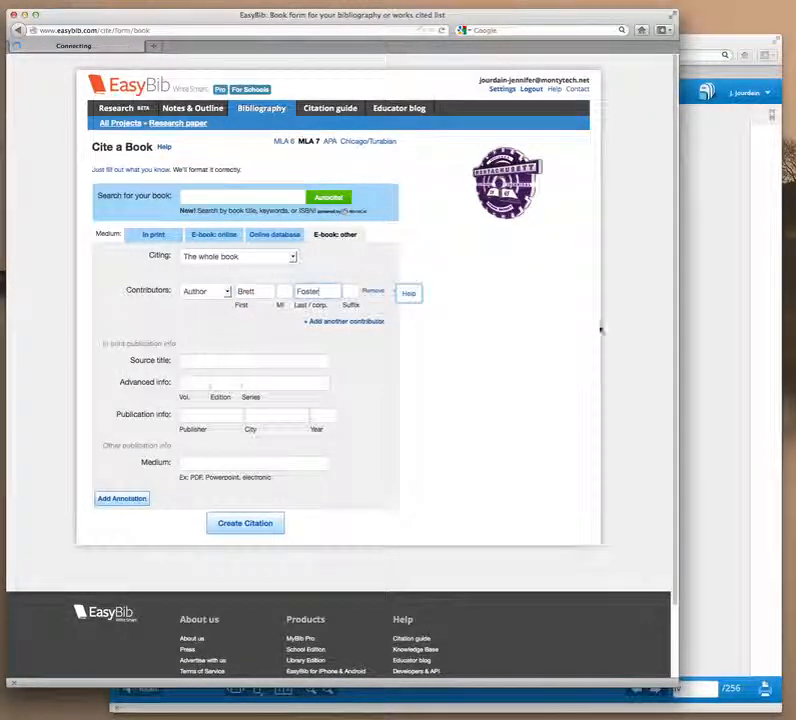
# Enter the source title Shakespeare's Life, then check the ebook for its publisher.
pyautogui.click(722, 354)
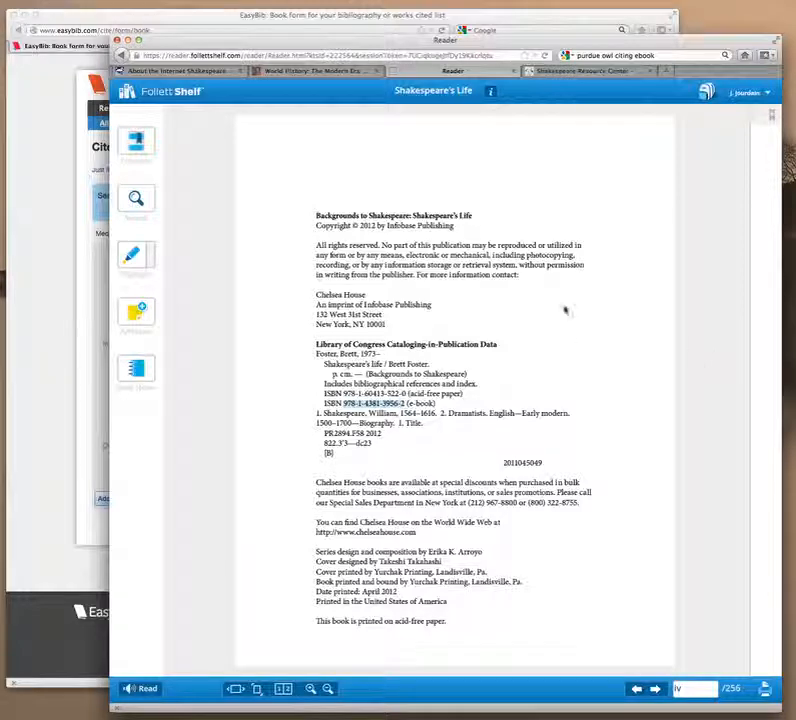
pyautogui.click(40, 348)
pyautogui.click(213, 360)
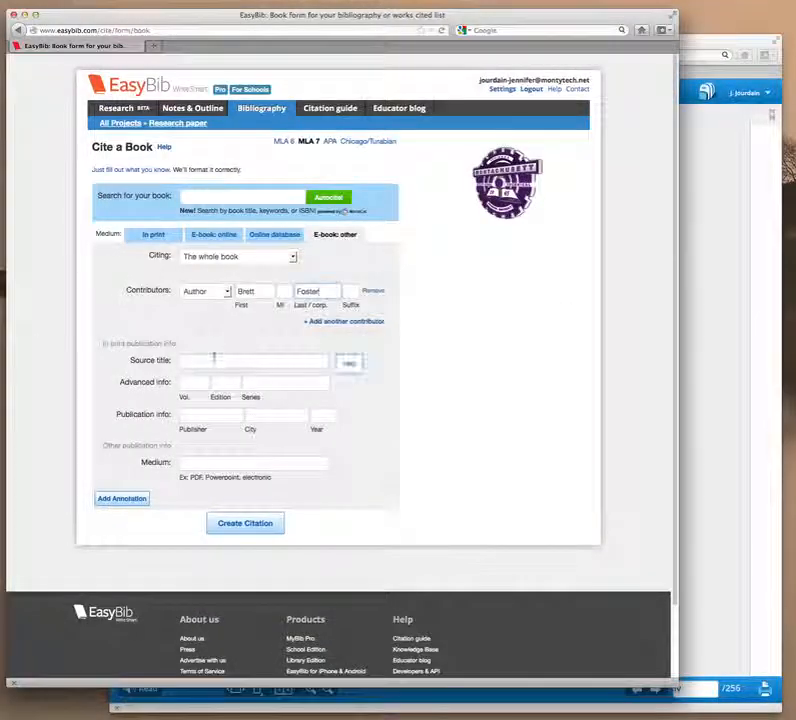
pyautogui.write('Shakes')
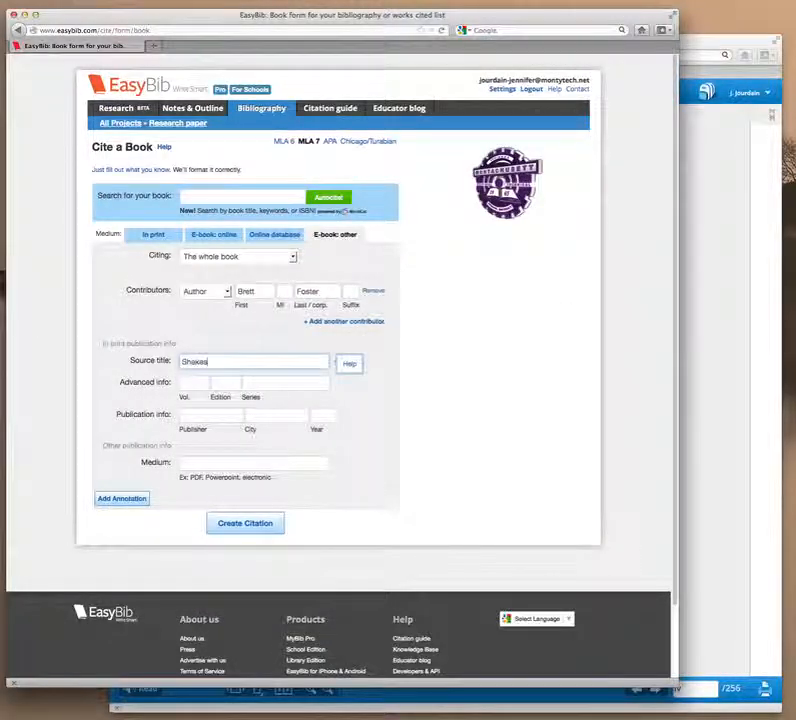
pyautogui.write("peare's Life")
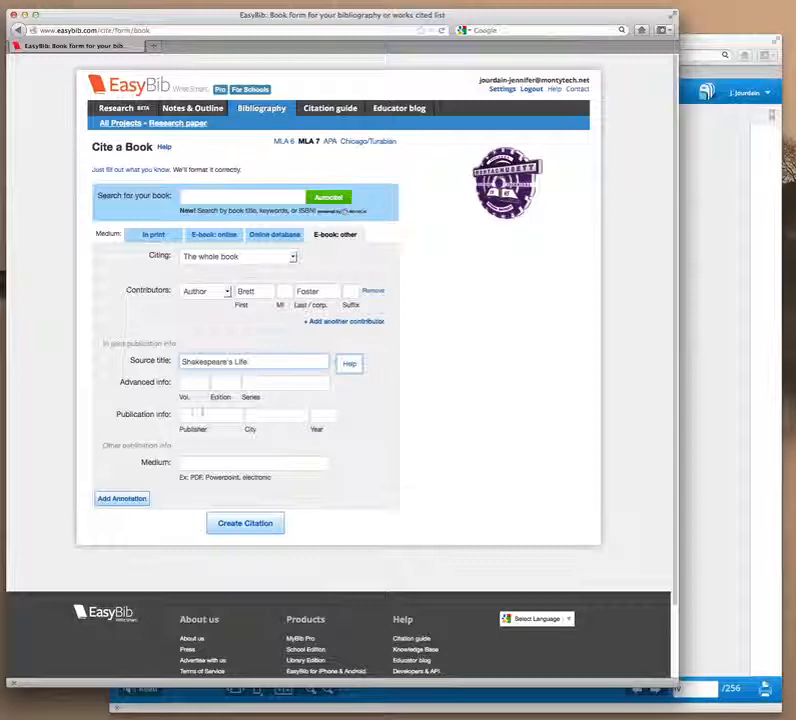
pyautogui.click(201, 414)
pyautogui.click(716, 451)
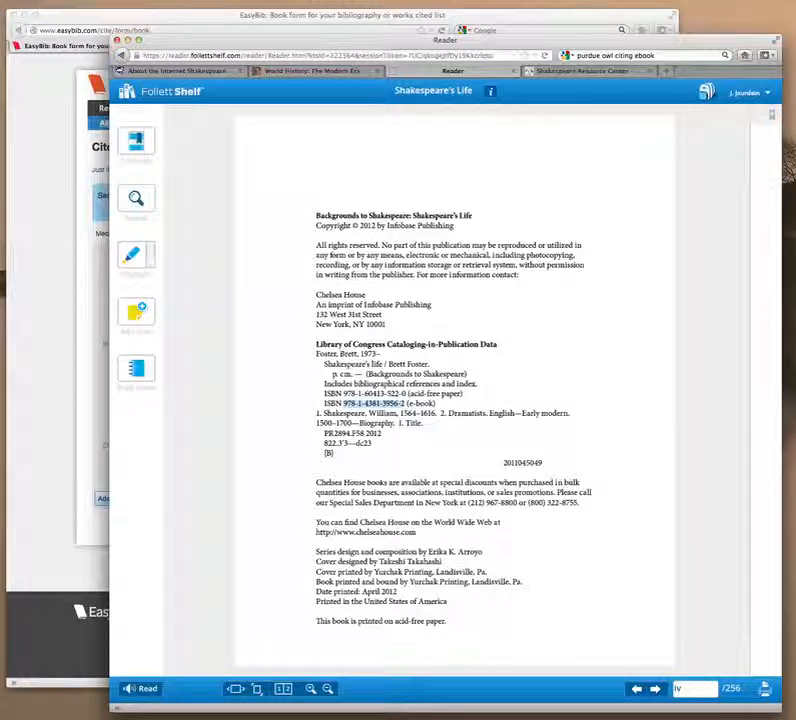
# Enter publisher Chelsea House and city New York, NY, checked against the ebook's copyright page.
pyautogui.click(636, 689)
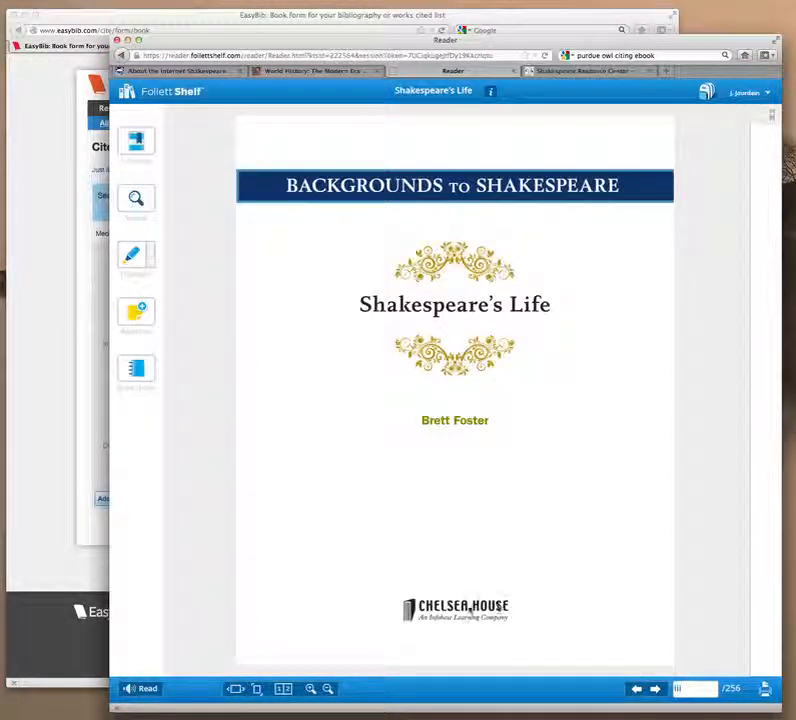
pyautogui.click(655, 689)
pyautogui.click(43, 528)
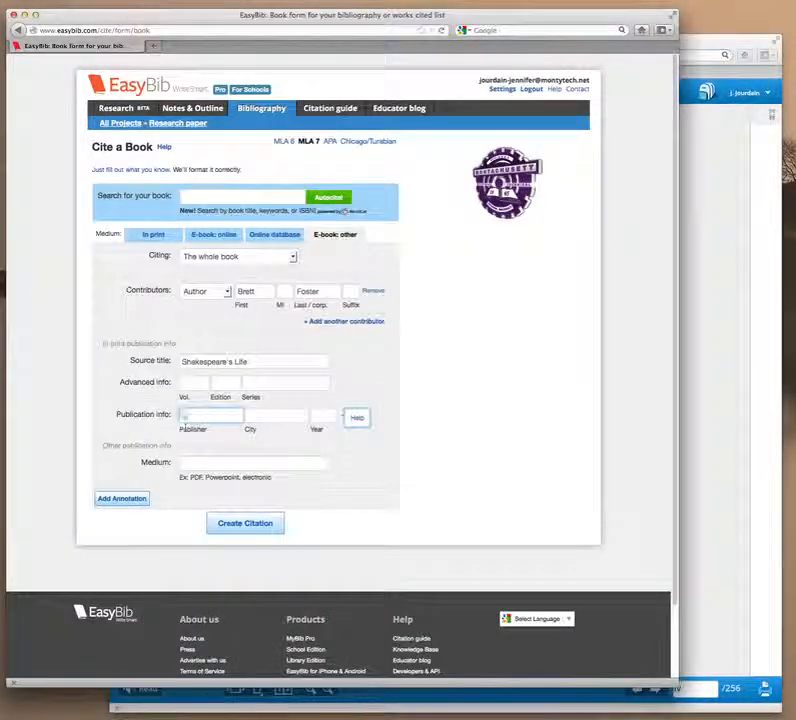
pyautogui.write('Che')
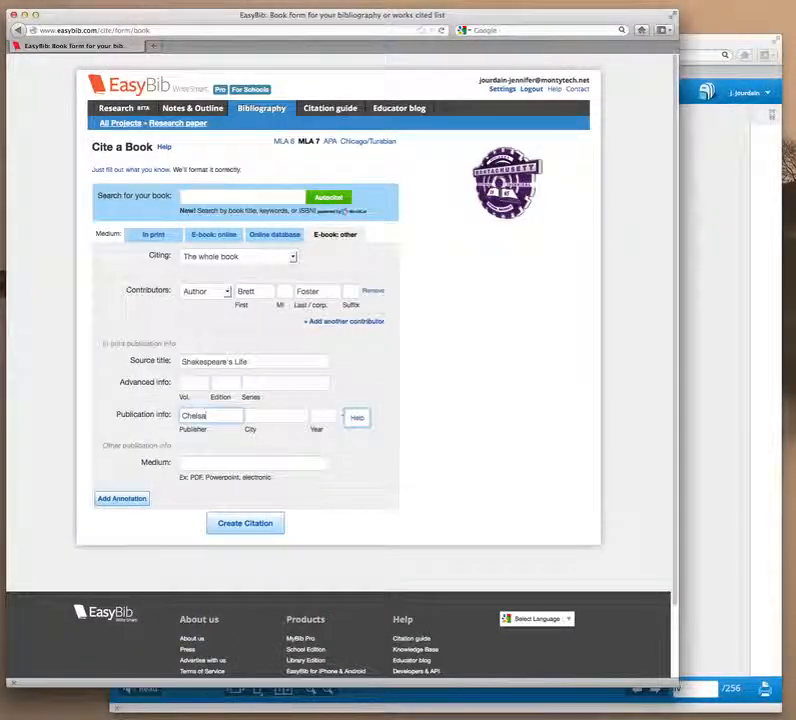
pyautogui.write('lsea House')
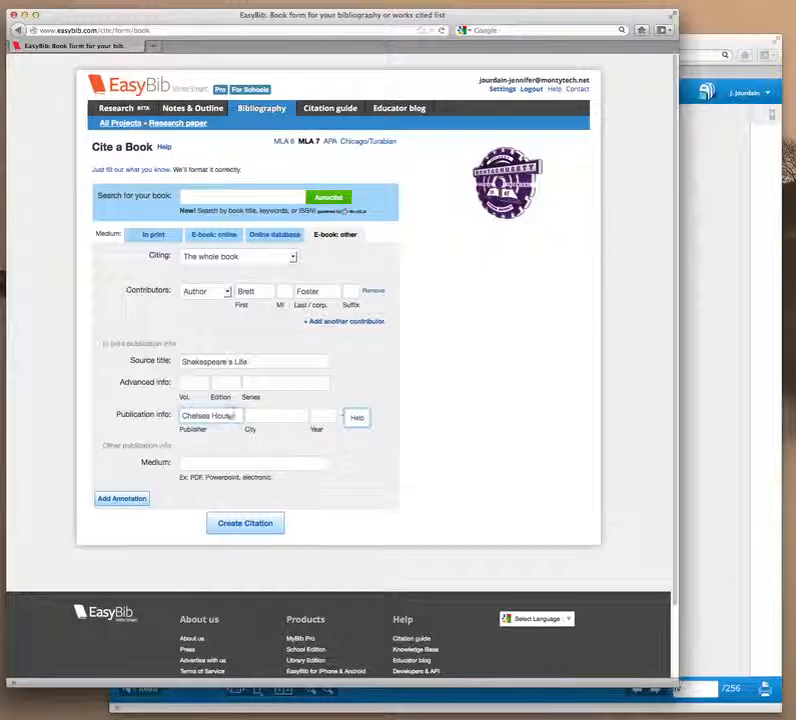
pyautogui.click(272, 413)
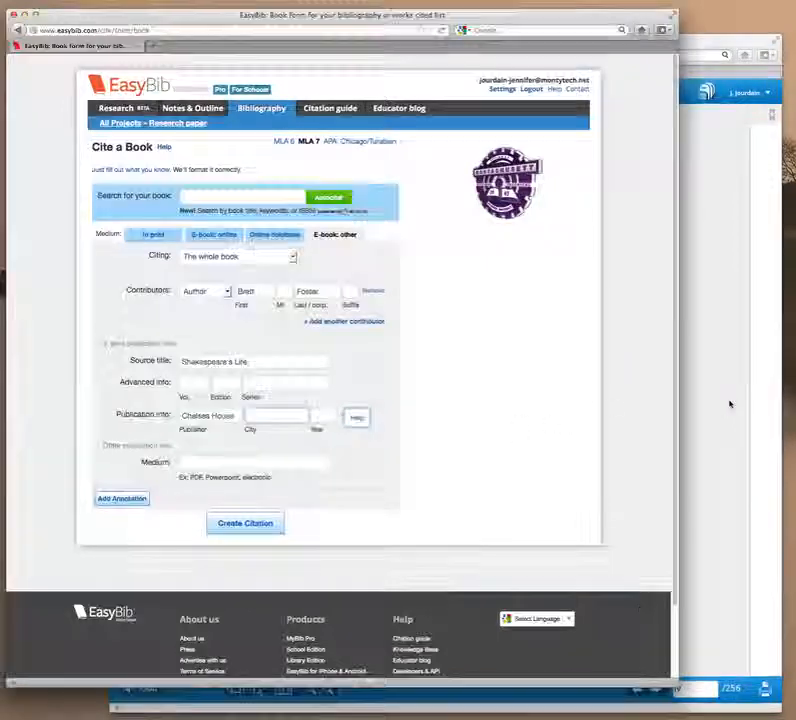
pyautogui.click(728, 405)
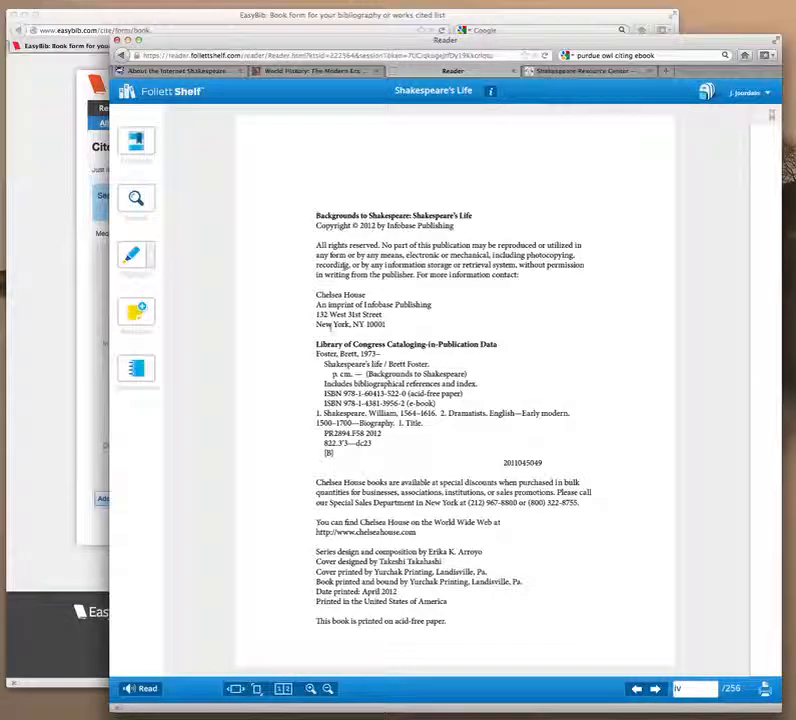
pyautogui.click(47, 408)
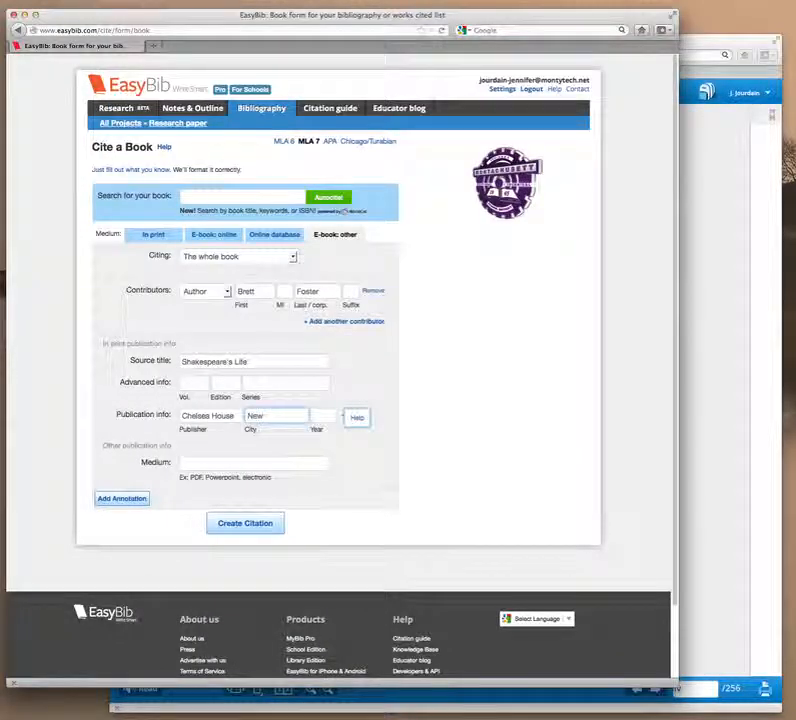
pyautogui.write('our')
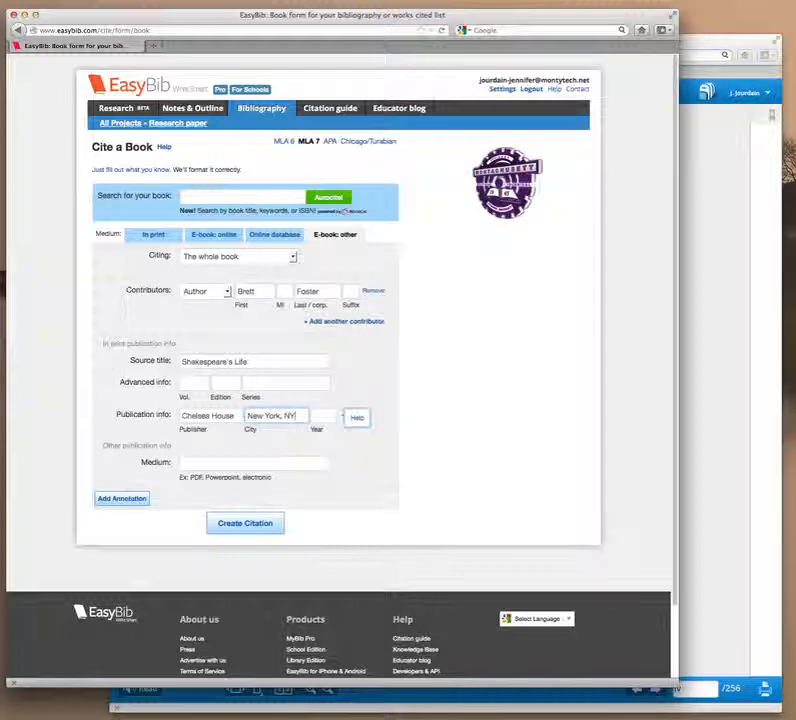
# Enter publication year 2012 and medium Follett Shelf ebook from the copyright page.
pyautogui.click(709, 427)
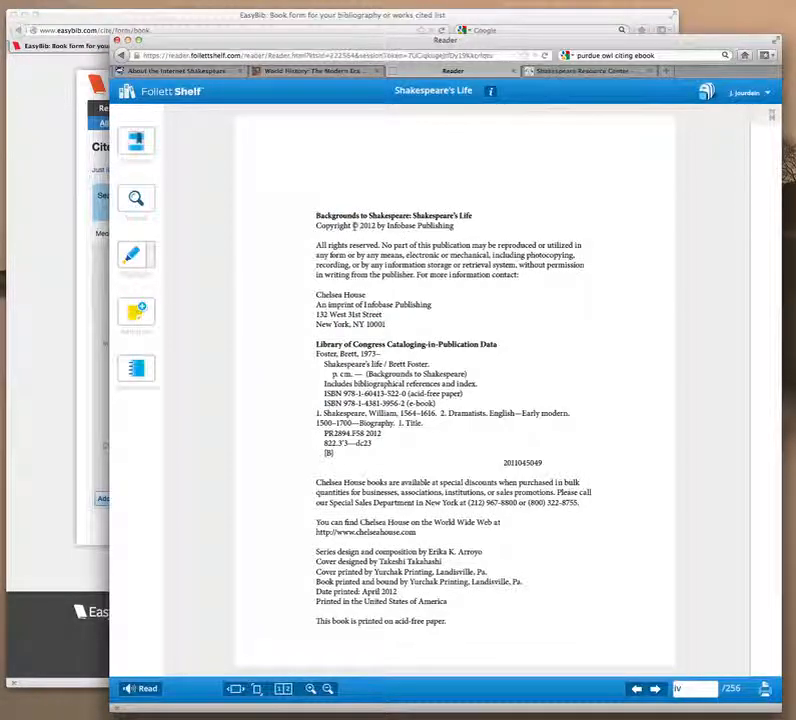
pyautogui.click(53, 395)
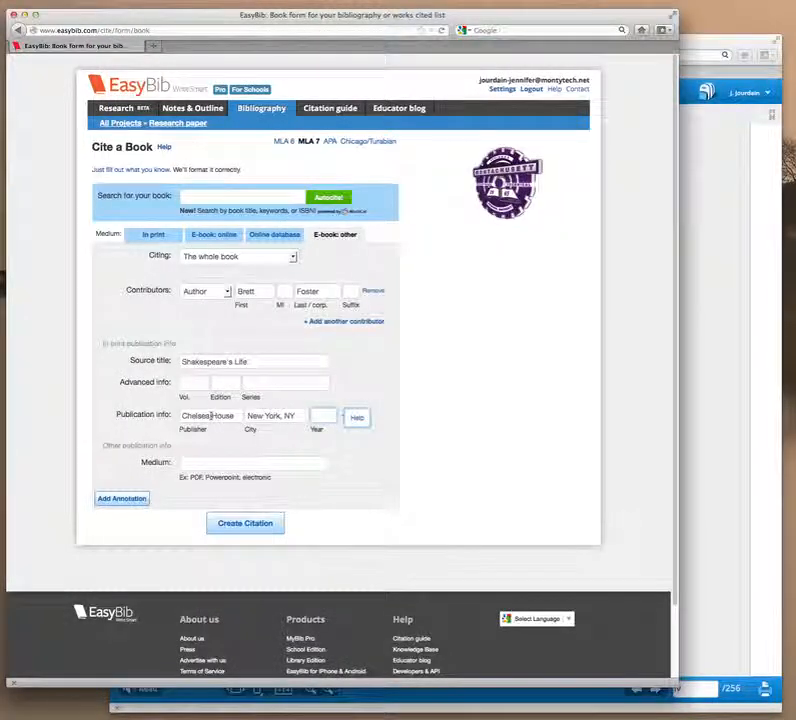
pyautogui.write('2012')
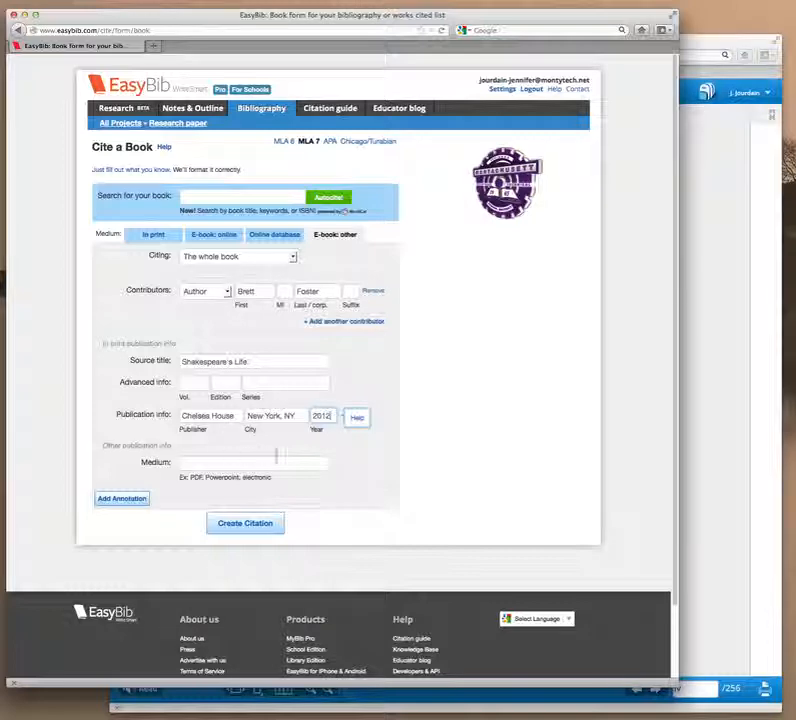
pyautogui.click(258, 458)
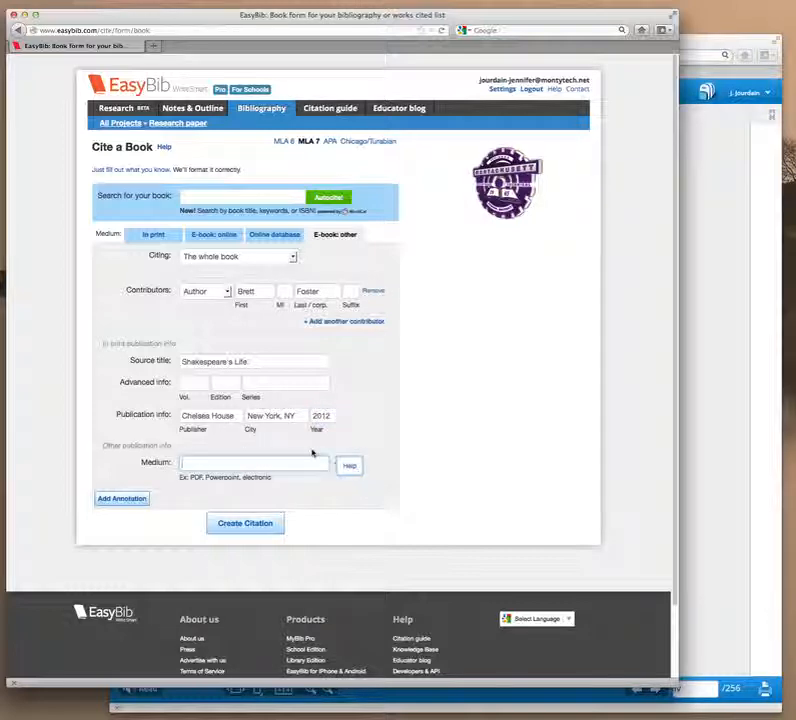
pyautogui.click(723, 185)
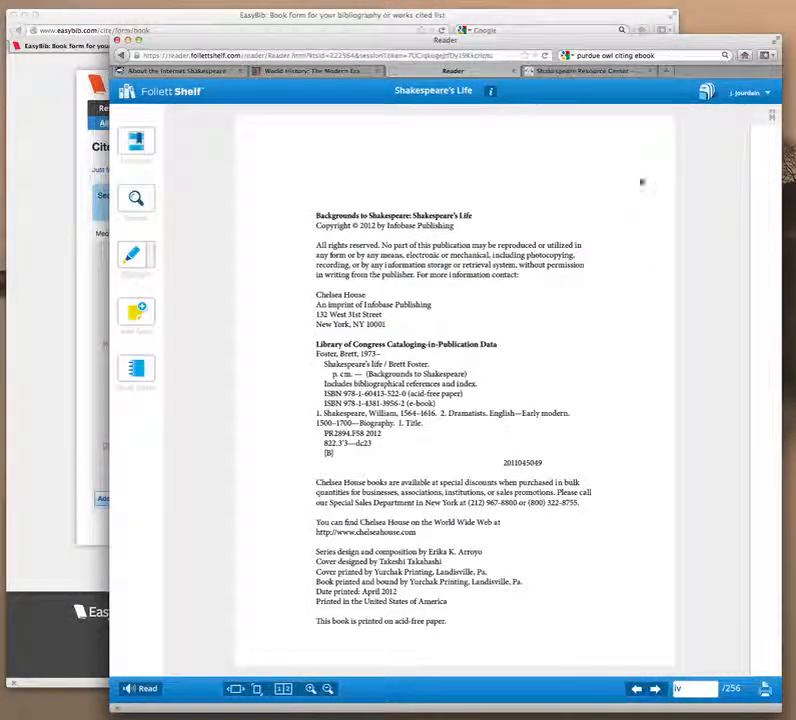
pyautogui.click(27, 315)
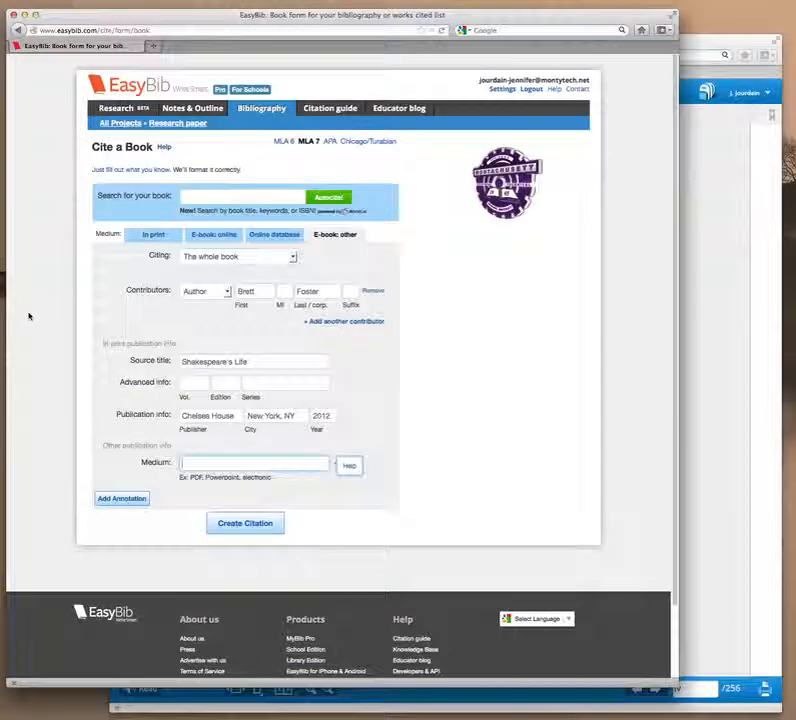
pyautogui.write('Follett')
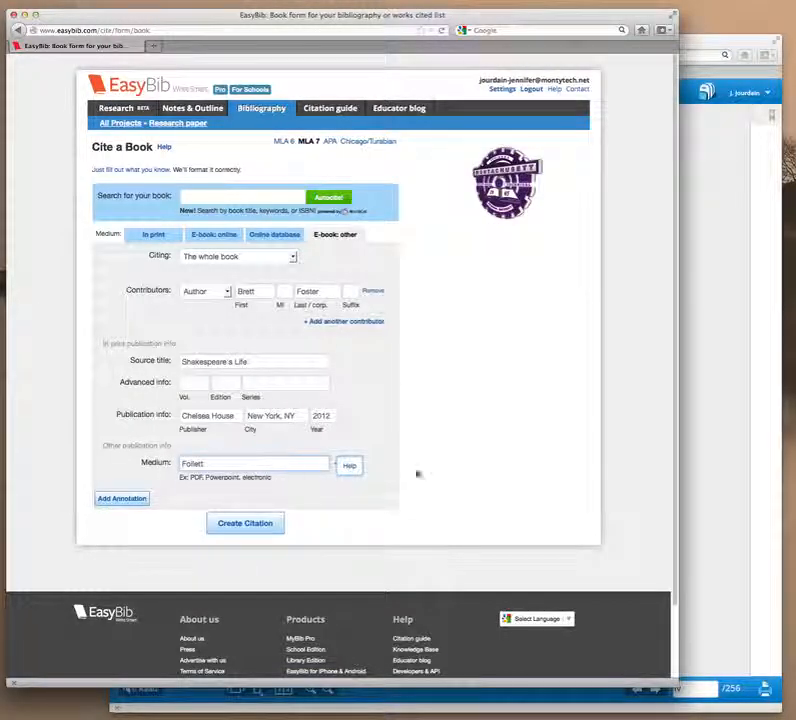
pyautogui.click(727, 434)
pyautogui.click(55, 399)
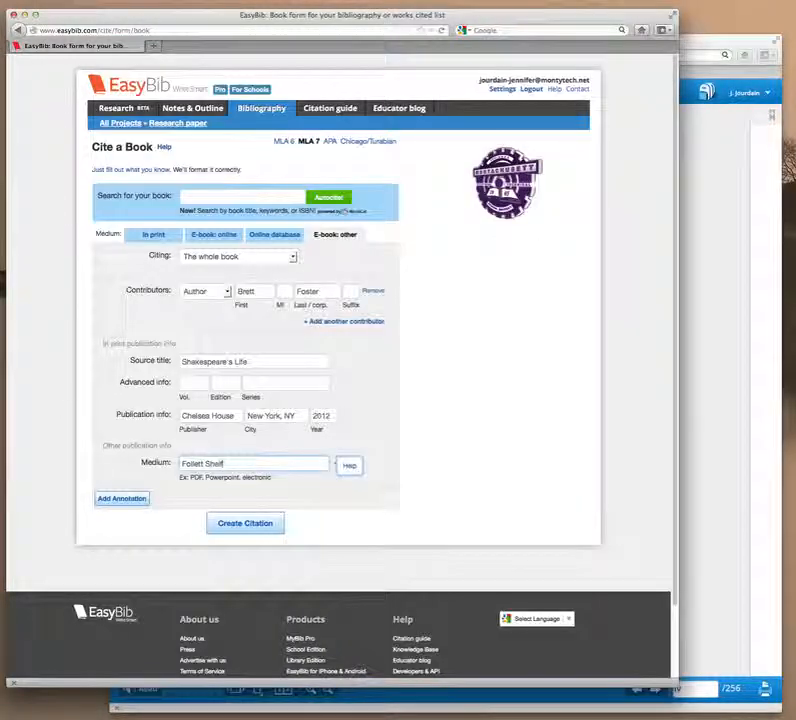
pyautogui.write('Shelf ebook')
# Create the Foster ebook citation, making four entries, and choose Print as Word Doc.
pyautogui.click(247, 525)
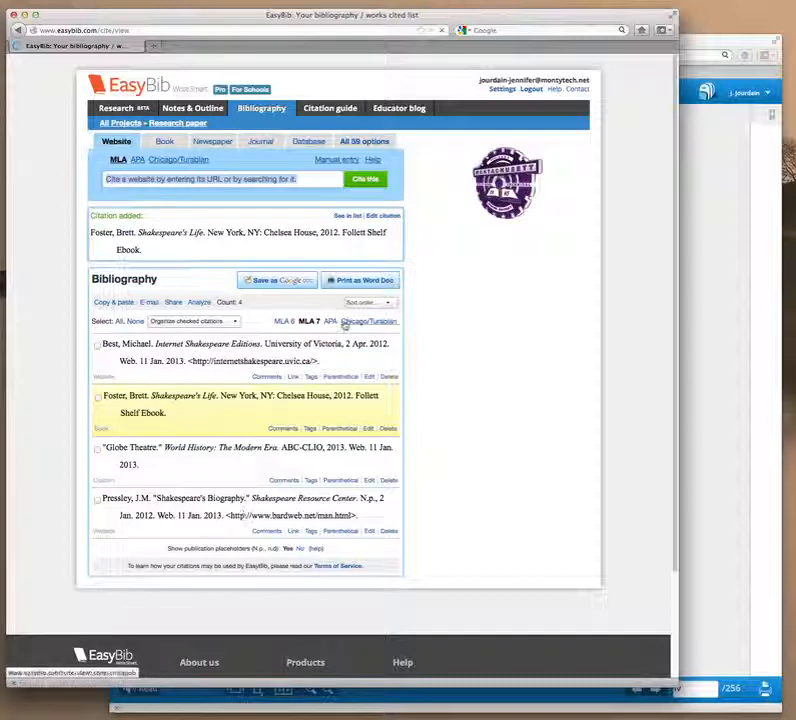
pyautogui.click(362, 283)
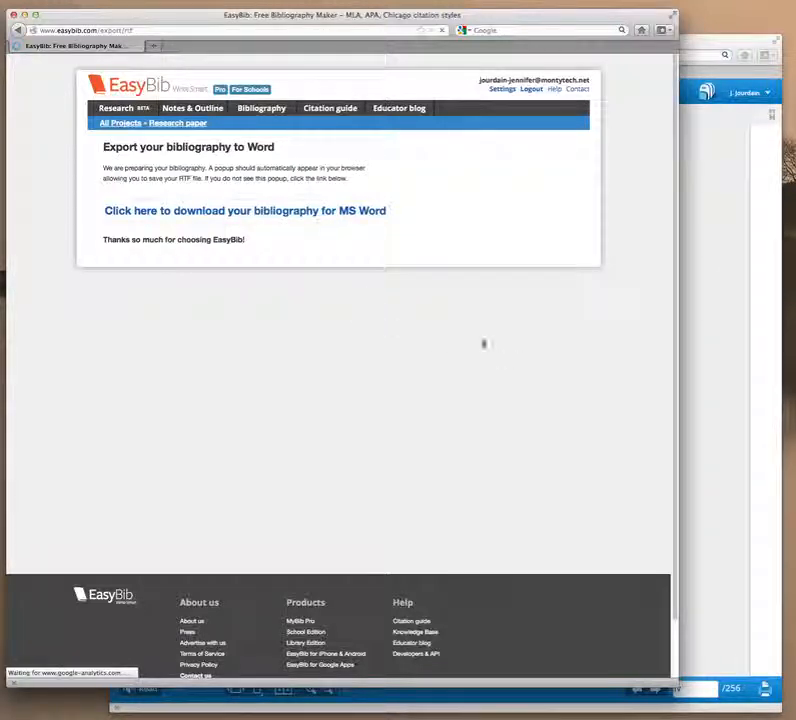
# Download the exported RTF bibliography and open it with Microsoft Word.
pyautogui.click(311, 211)
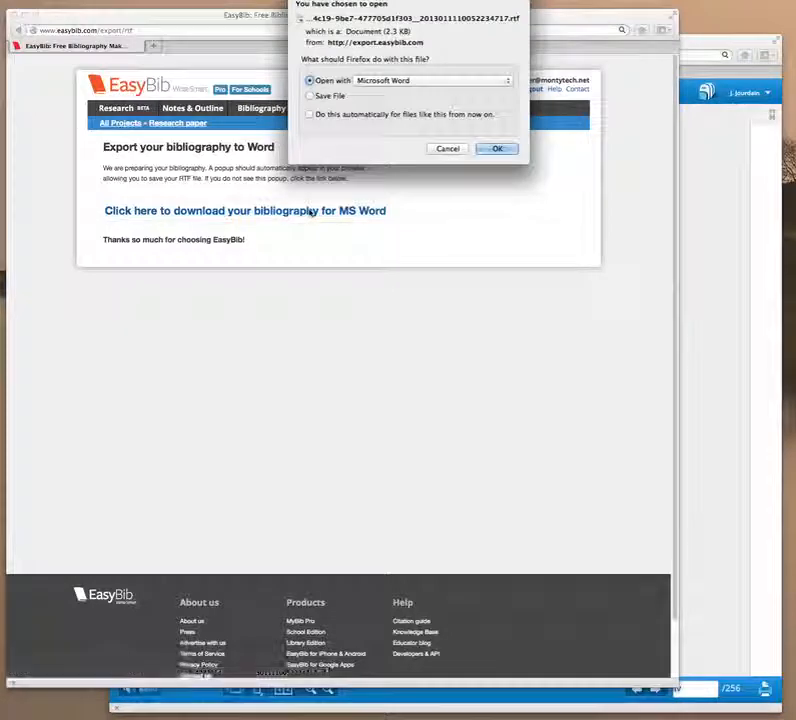
pyautogui.click(512, 149)
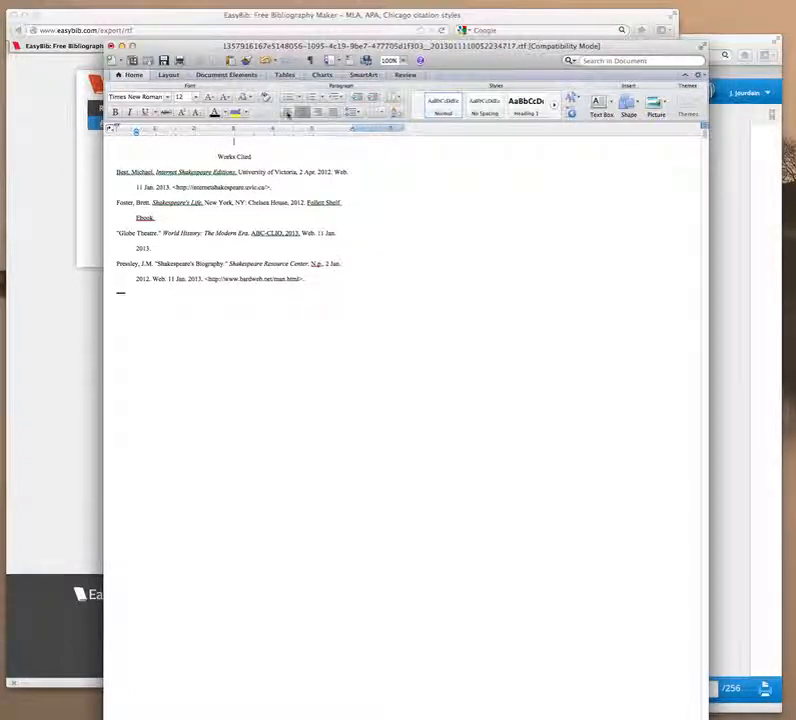
# Type the student's surname on the blank line above the Works Cited heading.
pyautogui.write('Jourdain')
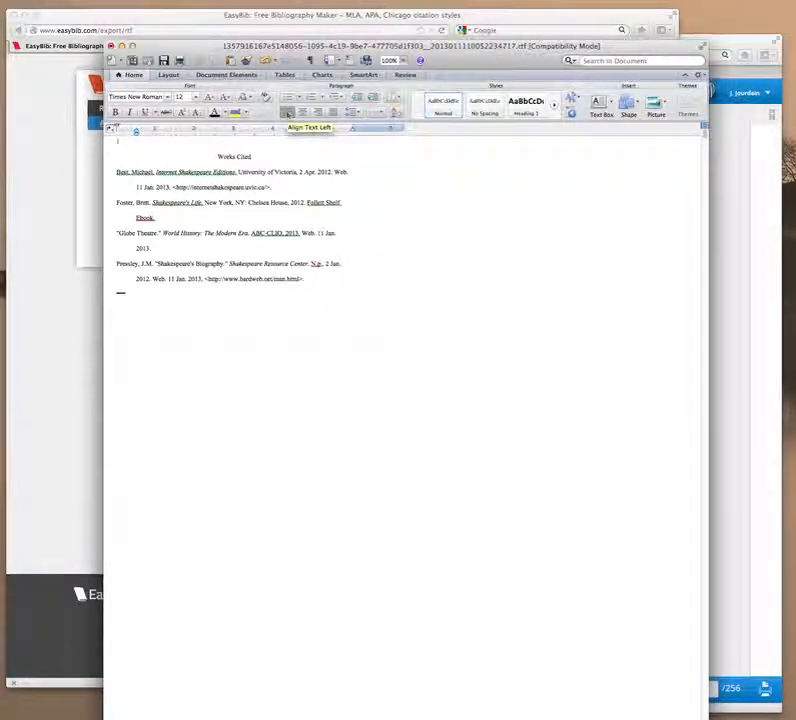